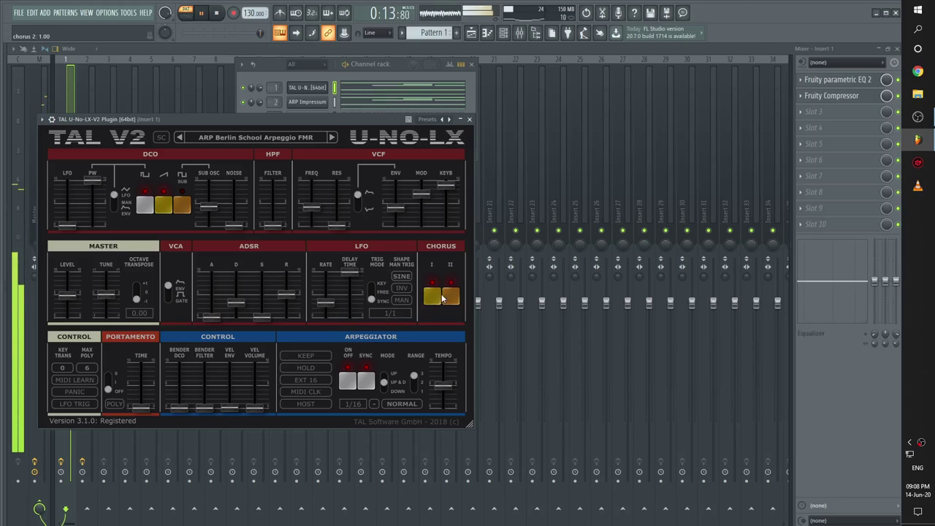
# Step: Add TAL Reverb II to slot 3 of mixer Insert 1 and raise its wet level to about -19.3 dB
pyautogui.click(70, 101)
pyautogui.click(814, 112)
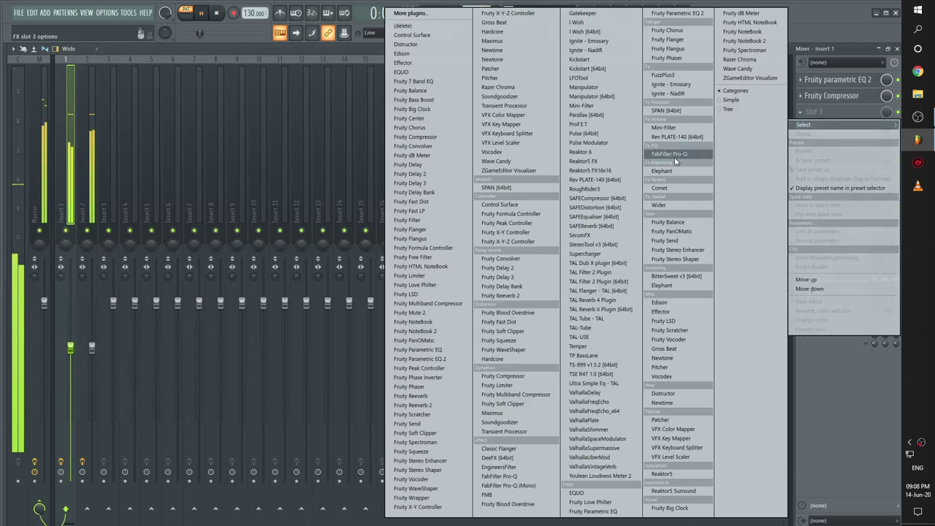
pyautogui.click(624, 310)
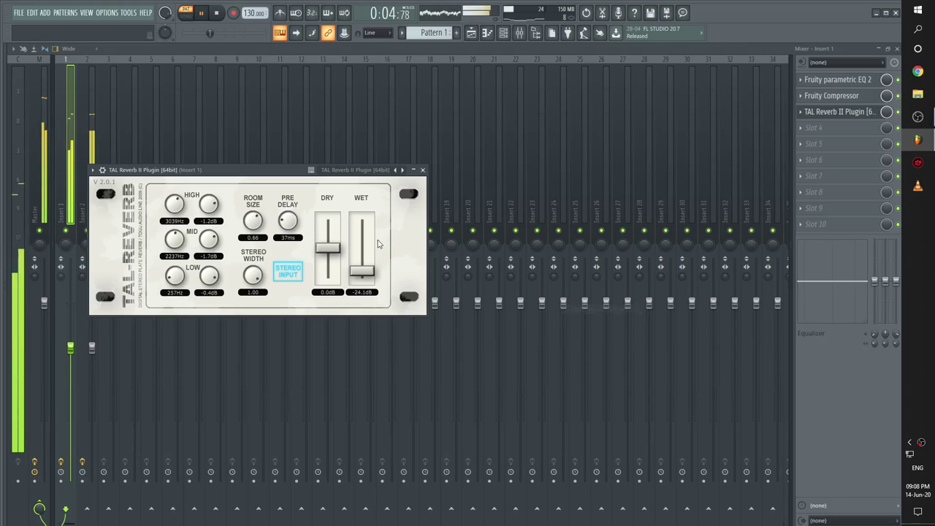
pyautogui.moveTo(359, 273); pyautogui.dragTo(368, 269)
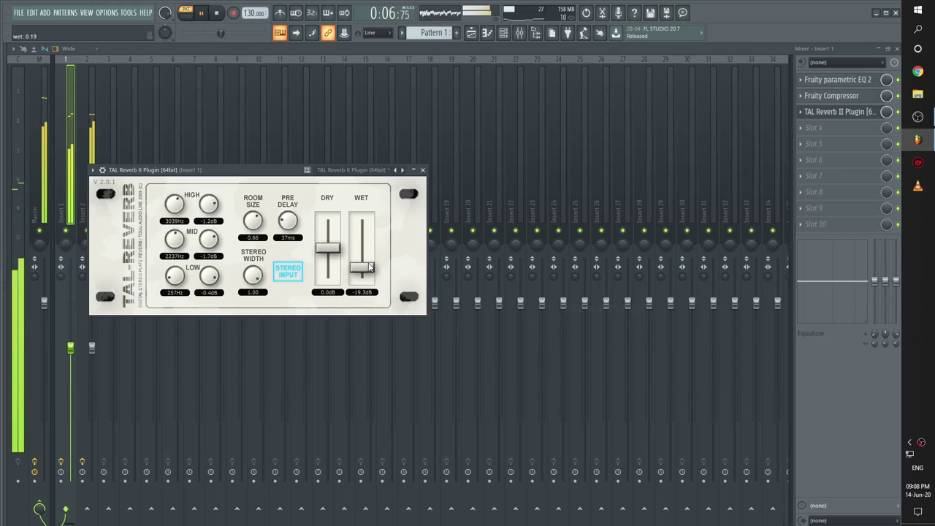
# Step: Add TAL Reverb II to slot 3 of mixer Insert 2 and set its wet level to about -20.9 dB
pyautogui.click(91, 126)
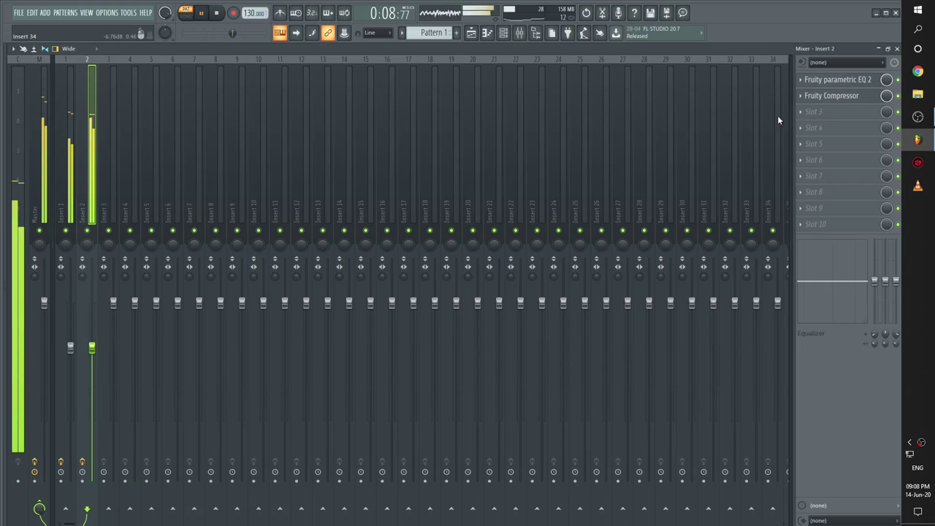
pyautogui.click(813, 112)
pyautogui.click(627, 310)
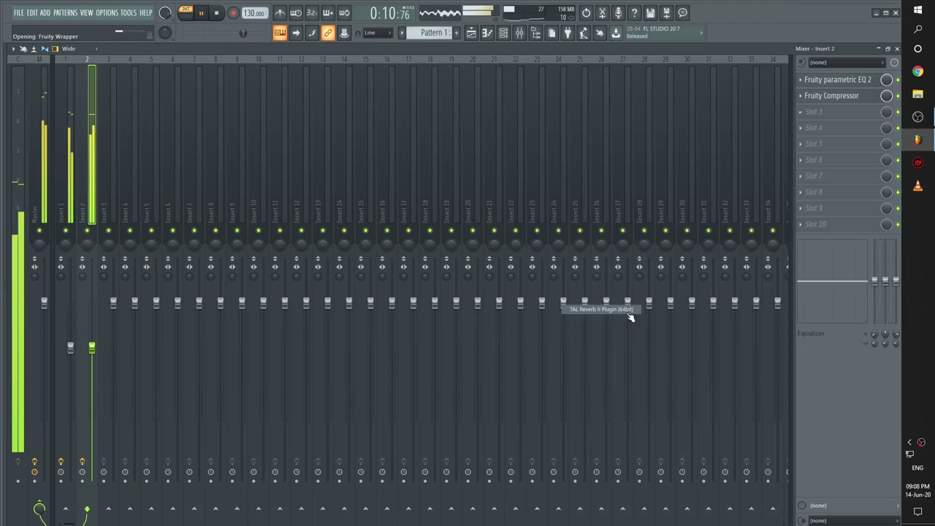
pyautogui.moveTo(297, 198); pyautogui.dragTo(301, 190)
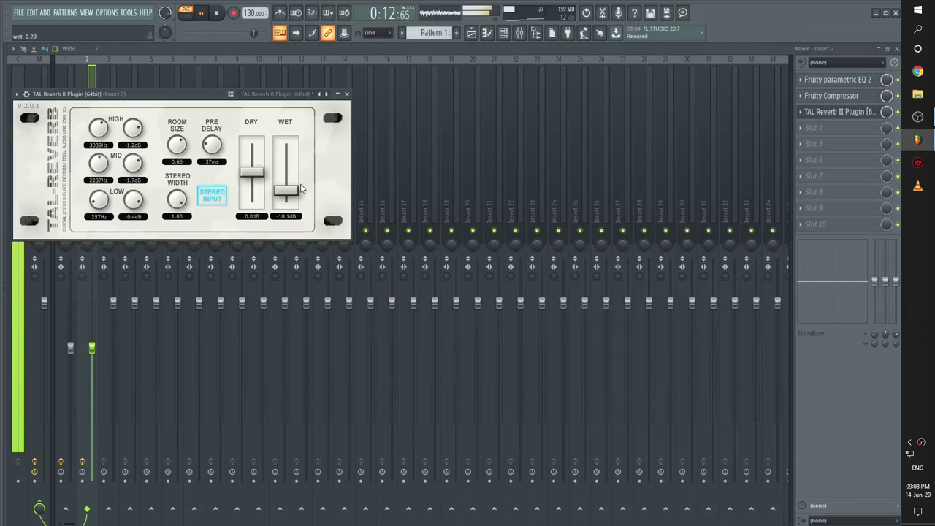
pyautogui.moveTo(214, 98); pyautogui.dragTo(467, 100)
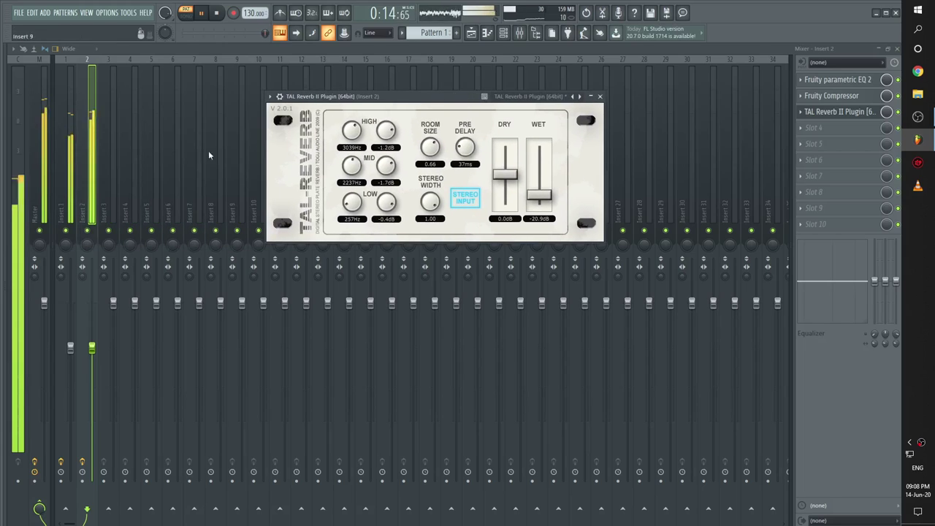
# Step: Add TAL Dub X to slot 4 of mixer Insert 1 and lower its output volume to about the middle of its range
pyautogui.click(74, 125)
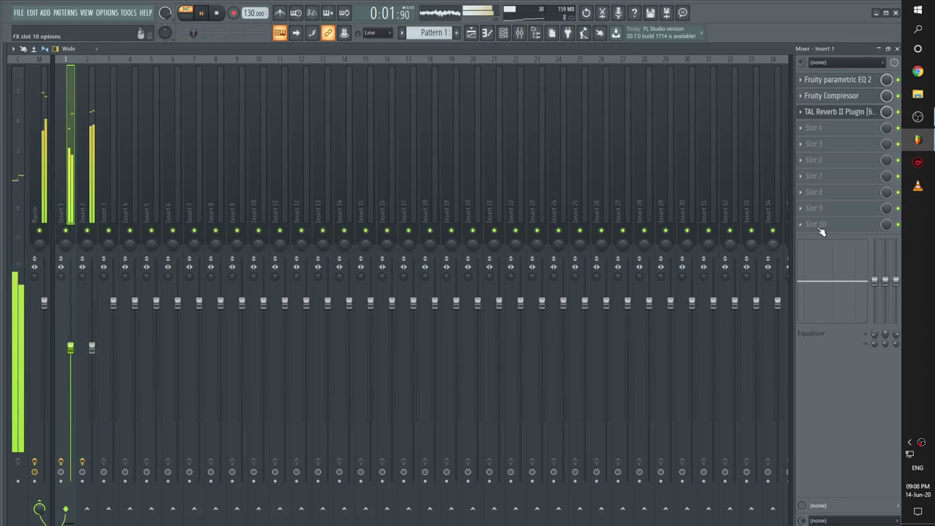
pyautogui.click(823, 142)
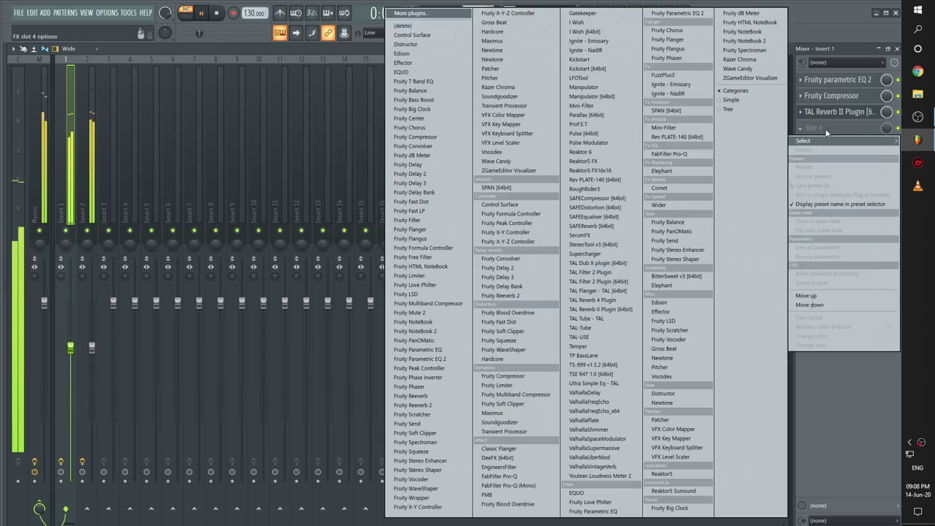
pyautogui.click(625, 263)
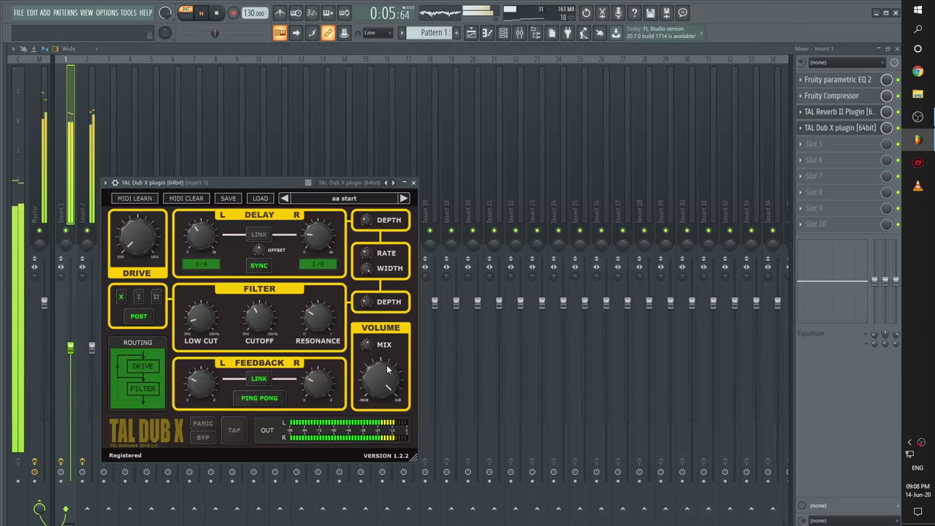
pyautogui.moveTo(385, 415); pyautogui.dragTo(381, 418)
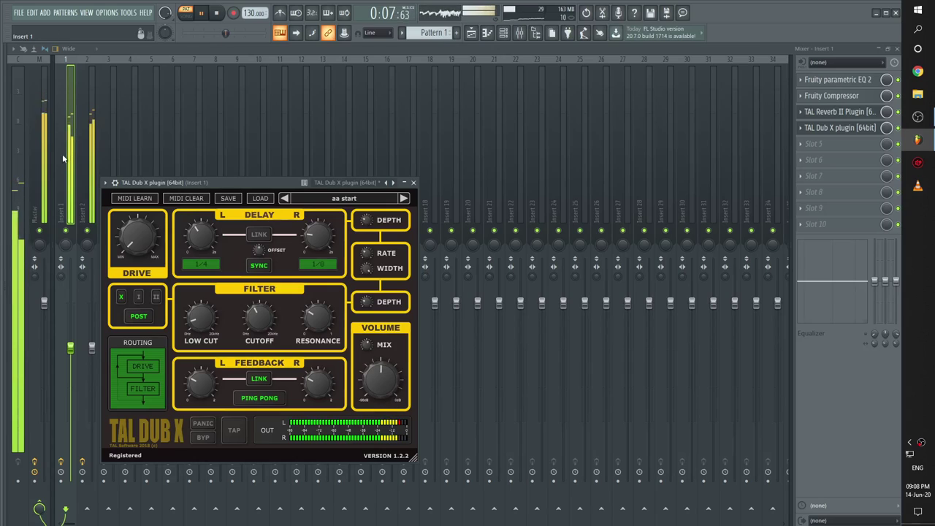
# Step: Add TAL Dub X to slot 4 of mixer Insert 2 and set its output volume to 0.50
pyautogui.click(87, 154)
pyautogui.click(823, 128)
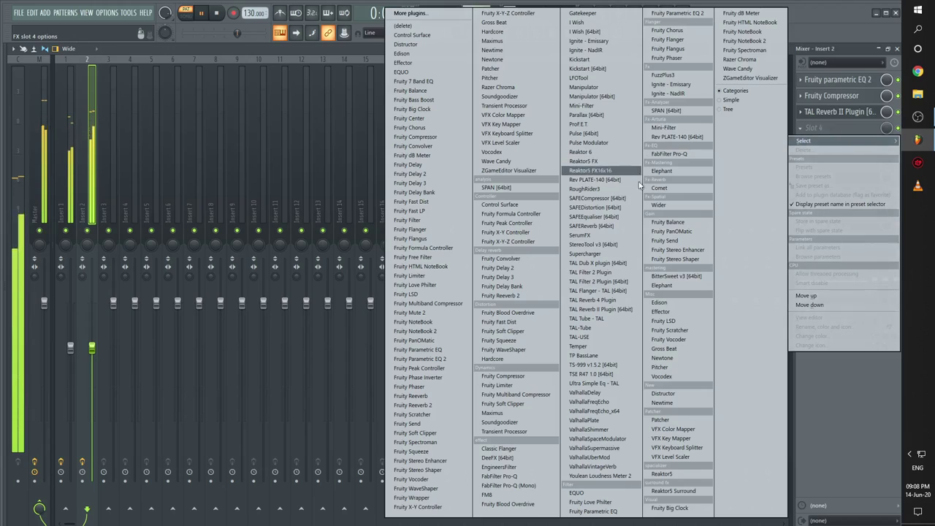
pyautogui.click(601, 264)
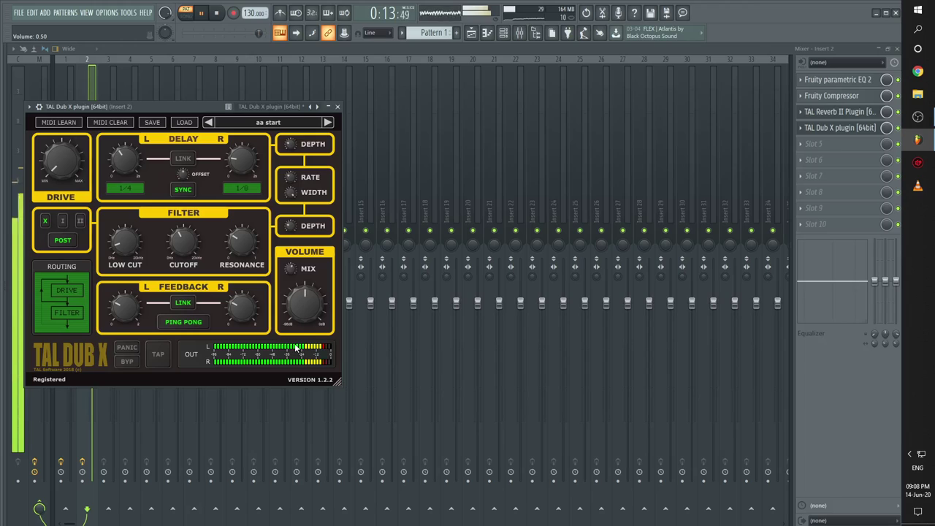
# Step: Sidechain Insert 2 to Insert 1 and set the Fruity Compressor type on Insert 2 to Hard/R
pyautogui.rightClick(69, 513)
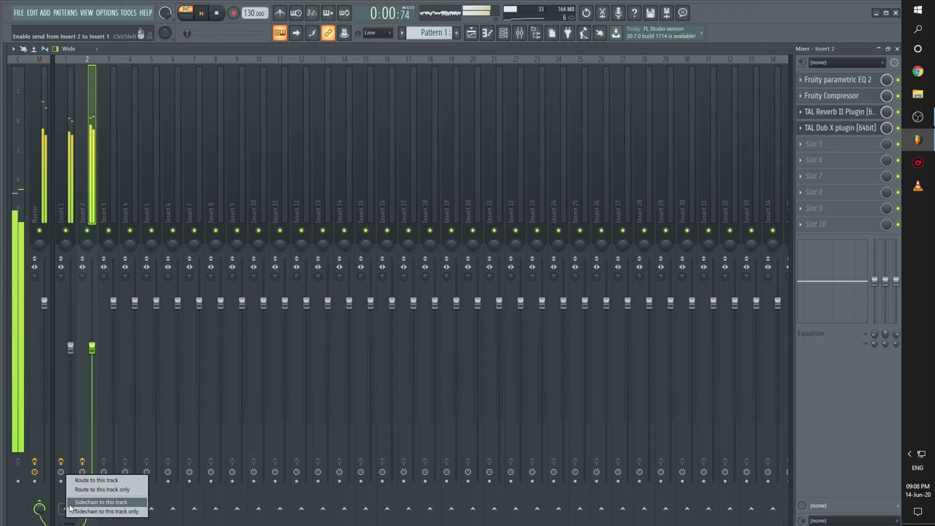
pyautogui.click(79, 503)
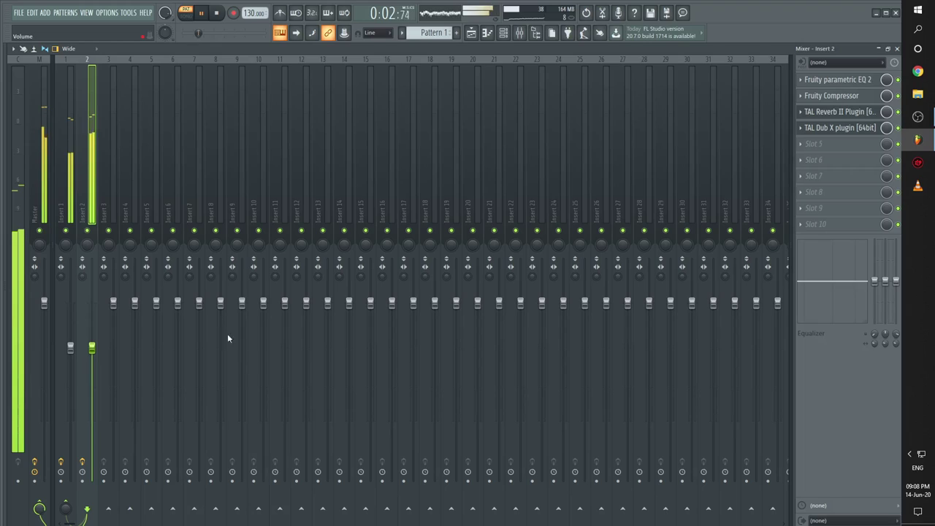
pyautogui.click(830, 226)
pyautogui.click(855, 96)
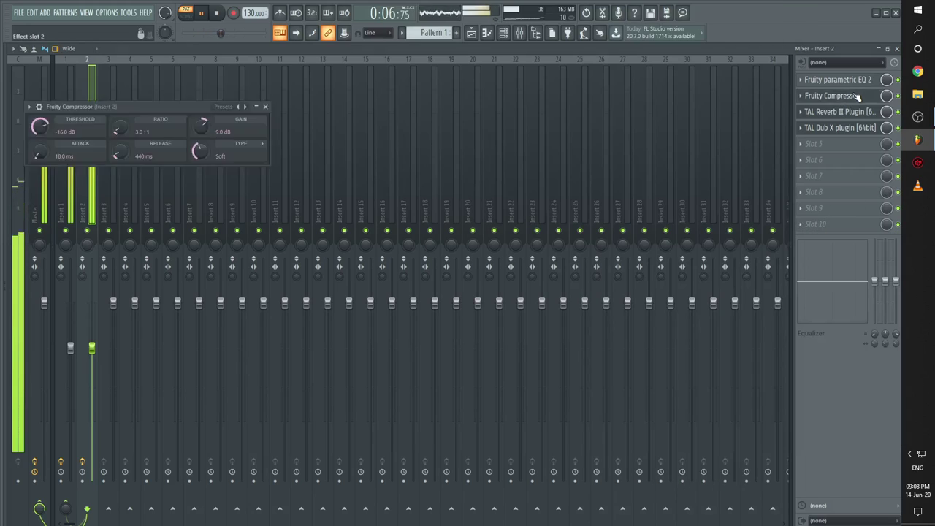
pyautogui.moveTo(136, 108); pyautogui.dragTo(245, 102)
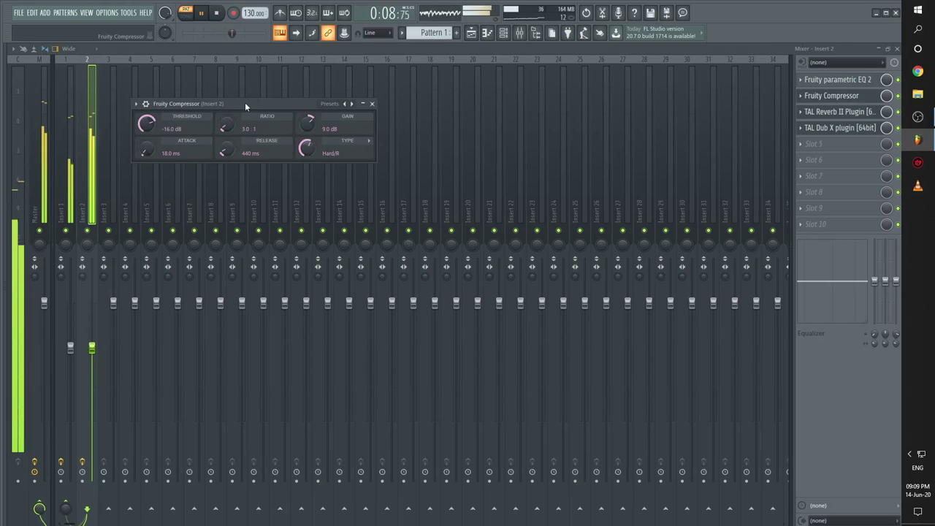
# Step: Open the Fruity Compressor on Insert 1 and raise its compression type setting
pyautogui.click(71, 120)
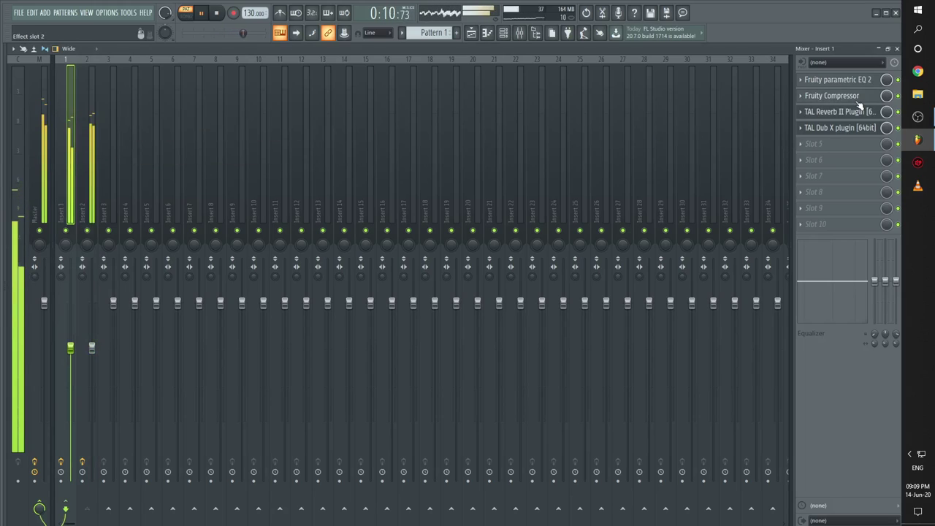
pyautogui.click(832, 96)
pyautogui.click(832, 96)
pyautogui.click(832, 96)
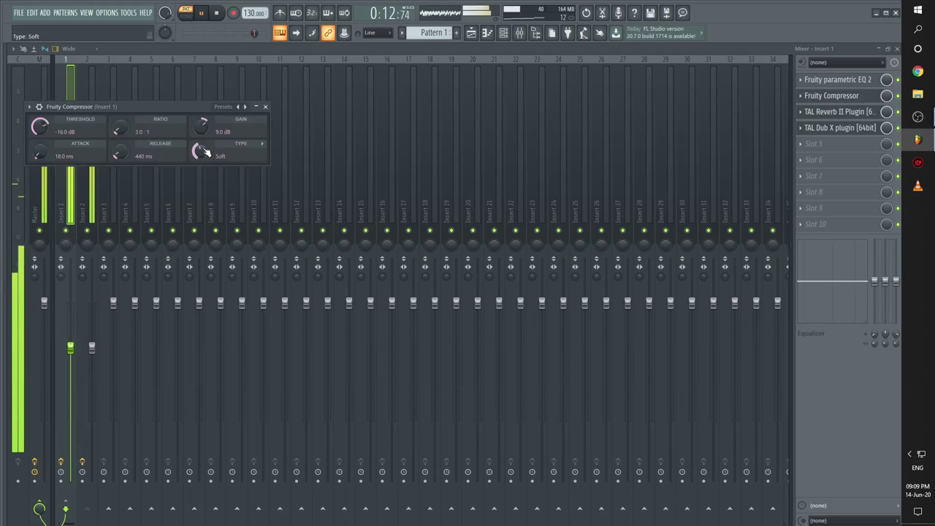
pyautogui.moveTo(206, 152); pyautogui.dragTo(205, 144)
# Step: Add the I Wish effect to slot 5 of Insert 1 and open its wrapper settings
pyautogui.click(805, 128)
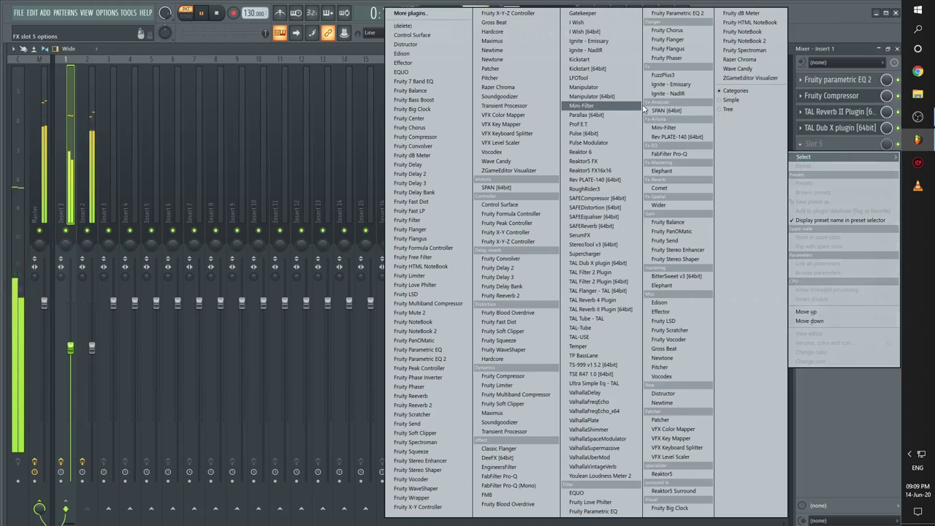
pyautogui.click(653, 48)
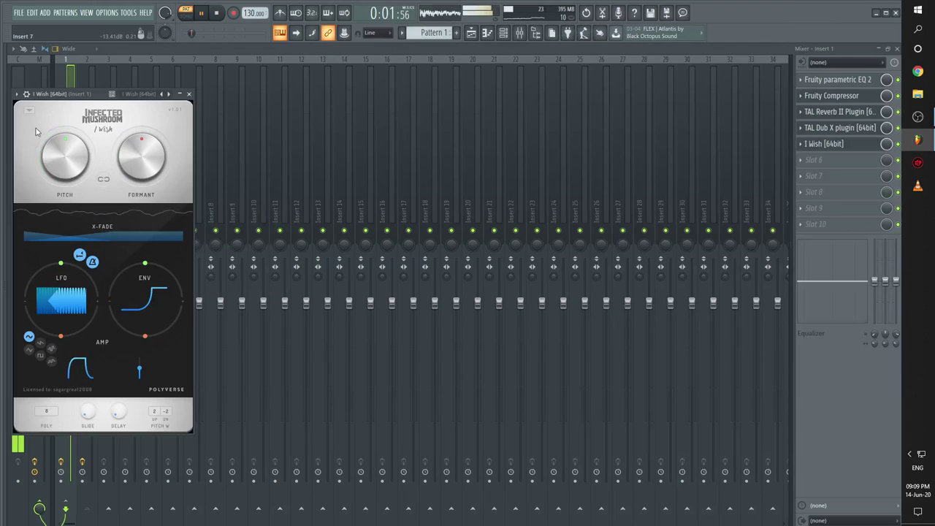
pyautogui.click(27, 94)
pyautogui.click(46, 111)
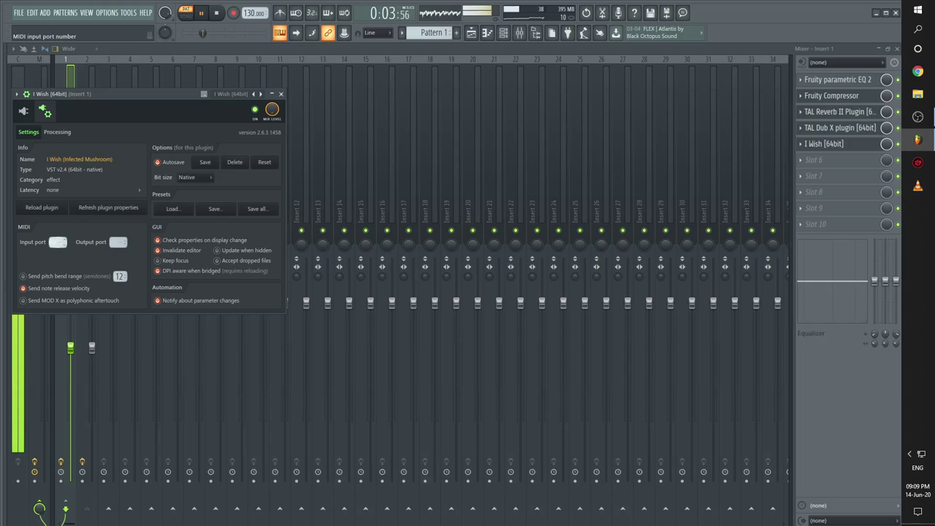
# Step: Add the I Wish effect to slot 5 of Insert 2 and set its MIDI input port to 1
pyautogui.click(93, 77)
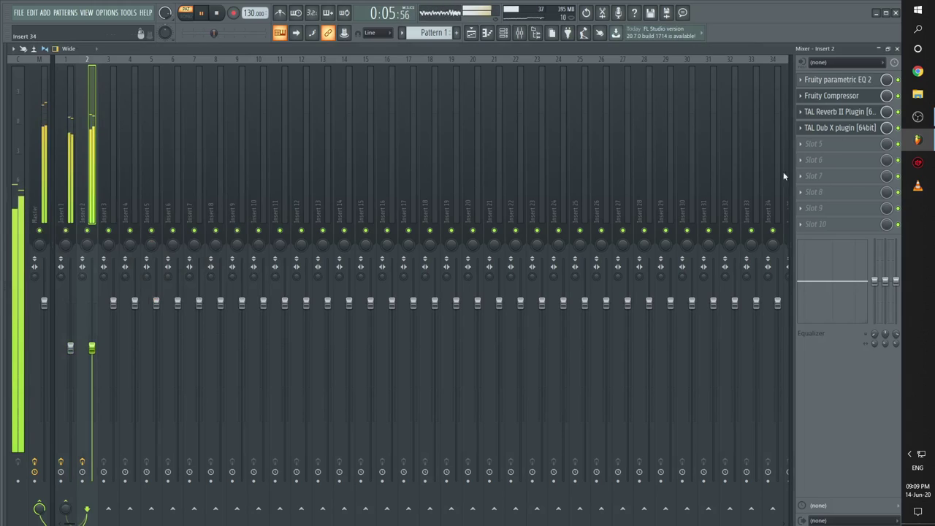
pyautogui.click(837, 144)
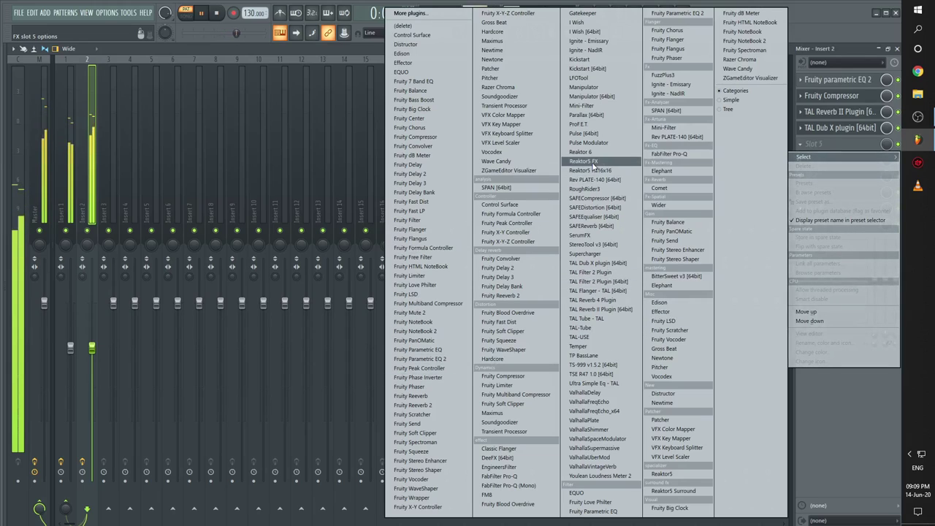
pyautogui.click(588, 32)
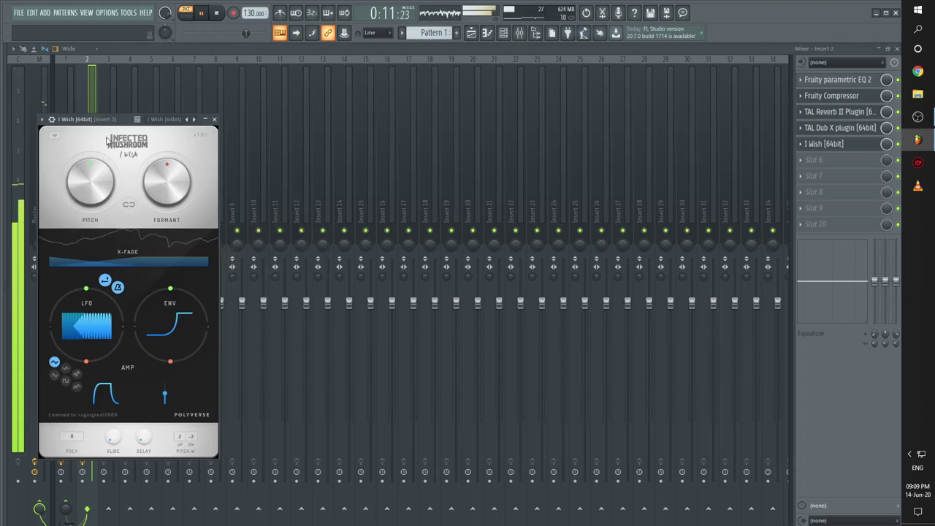
pyautogui.click(51, 119)
pyautogui.click(69, 136)
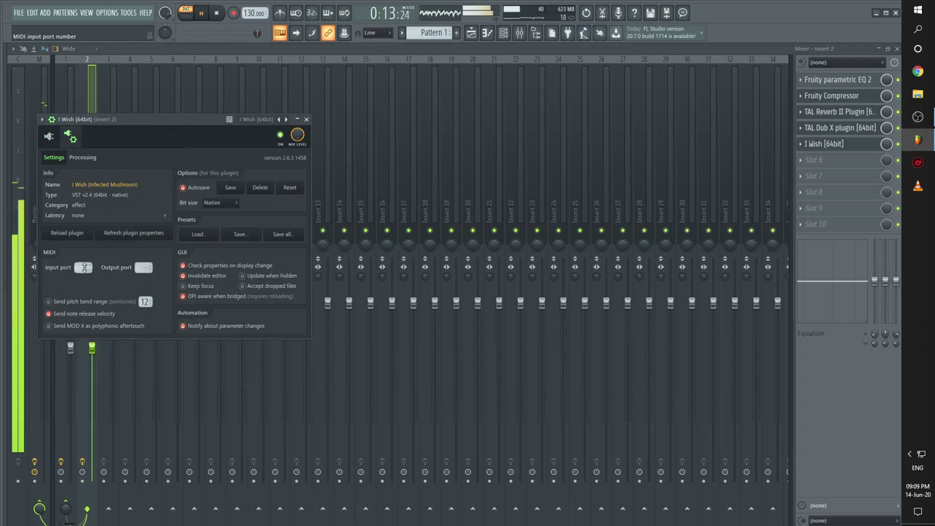
pyautogui.moveTo(84, 267); pyautogui.dragTo(84, 261)
# Step: Copy the ARP Impressum channel's notes from its piano roll and add a MIDI Out channel to the channel rack
pyautogui.click(503, 33)
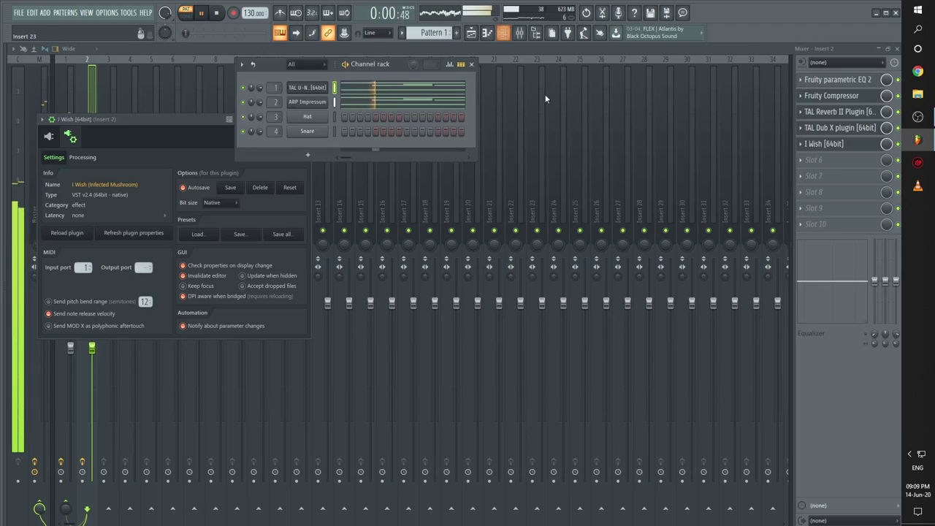
pyautogui.click(377, 105)
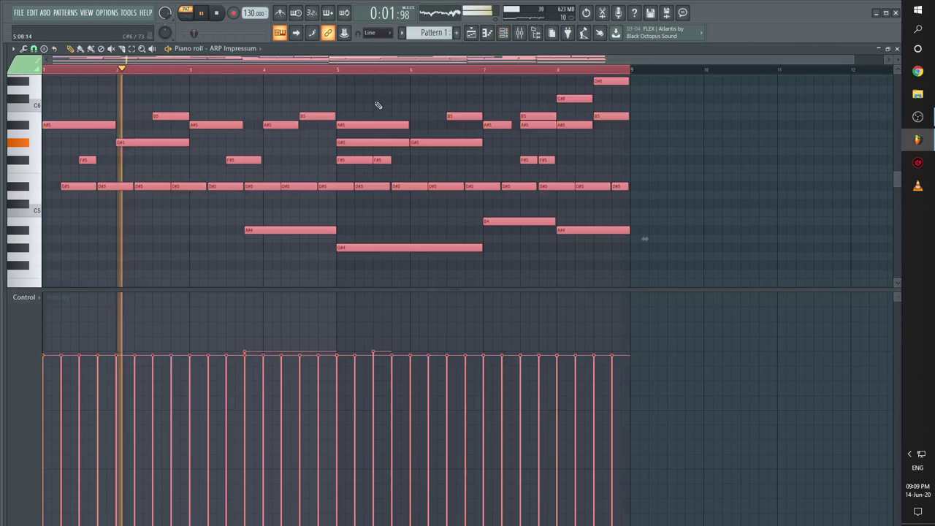
pyautogui.click(504, 33)
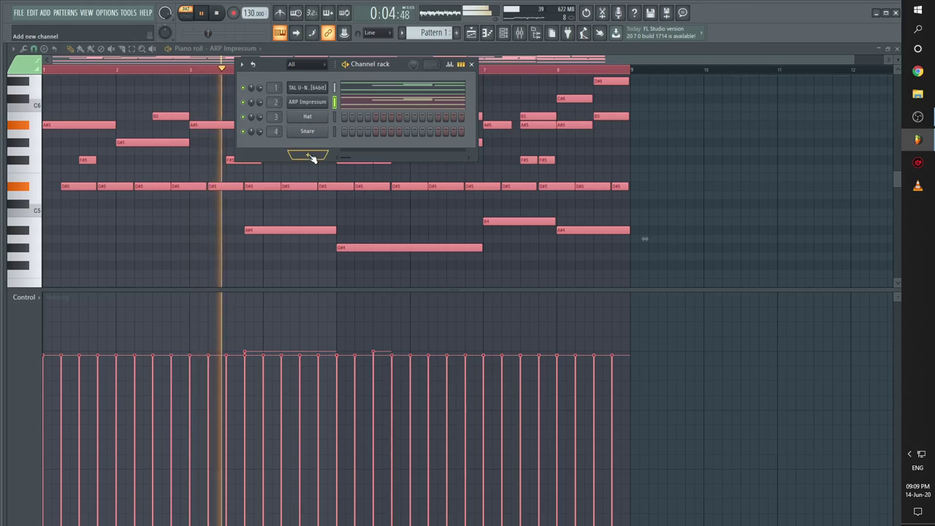
pyautogui.click(307, 154)
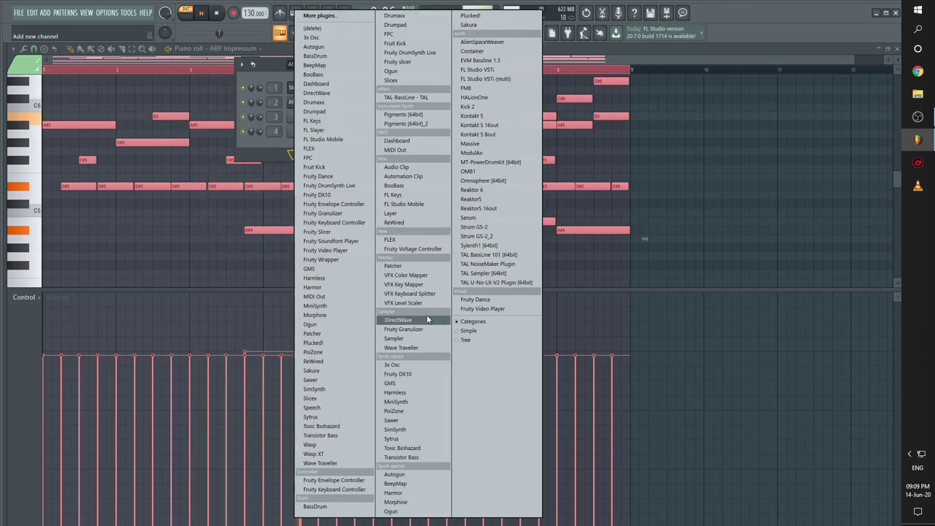
pyautogui.click(436, 150)
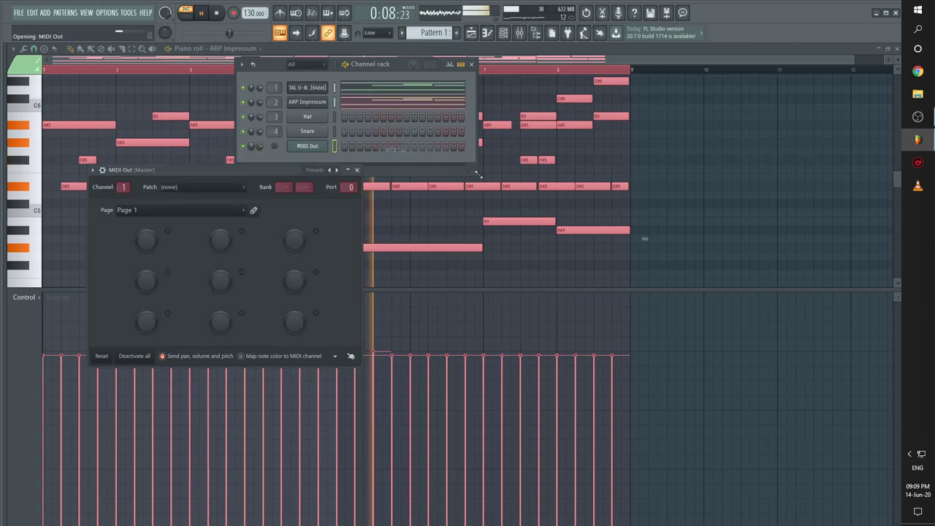
# Step: Paste the copied notes into the piano roll of the MIDI Out channel
pyautogui.rightClick(319, 149)
pyautogui.click(346, 145)
pyautogui.hotkey('ctrl', 'v')
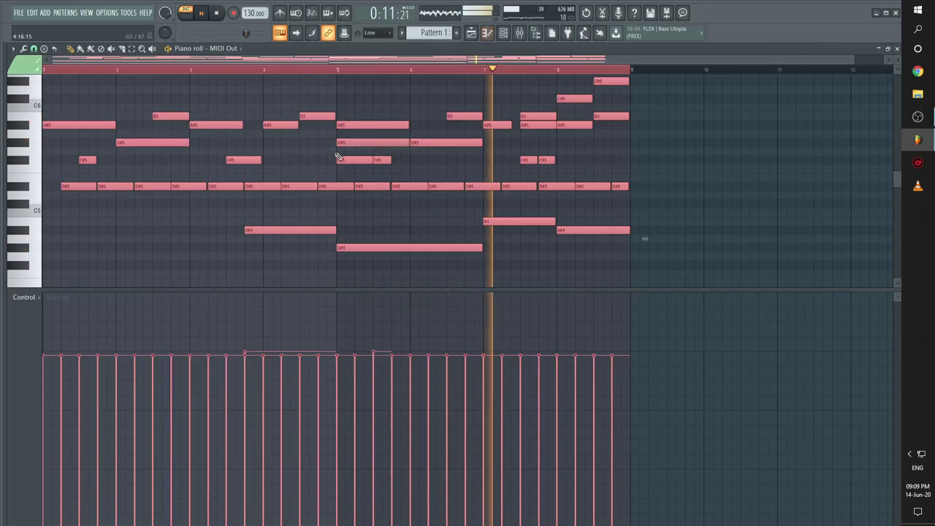
# Step: Arpeggiate the MIDI Out channel's notes with the Default pattern, Normal mode and Block sync
pyautogui.click(24, 48)
pyautogui.click(76, 160)
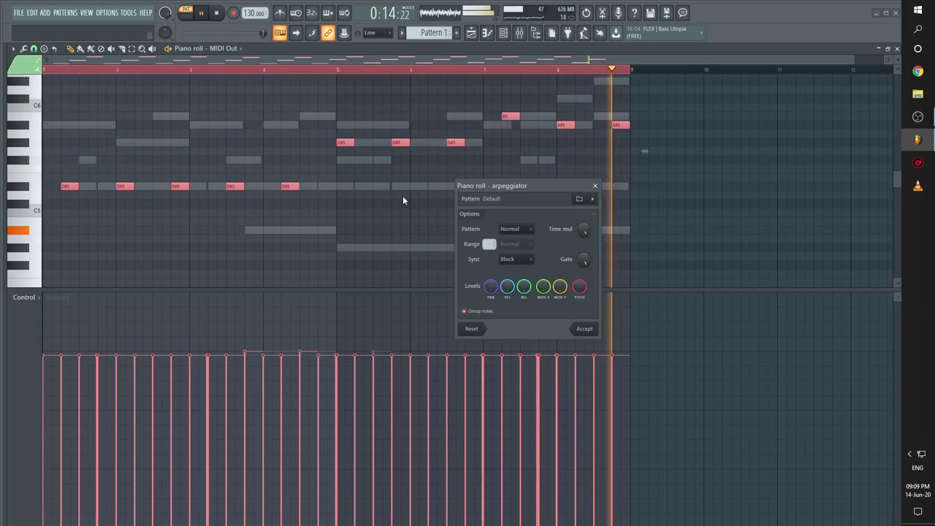
pyautogui.click(589, 329)
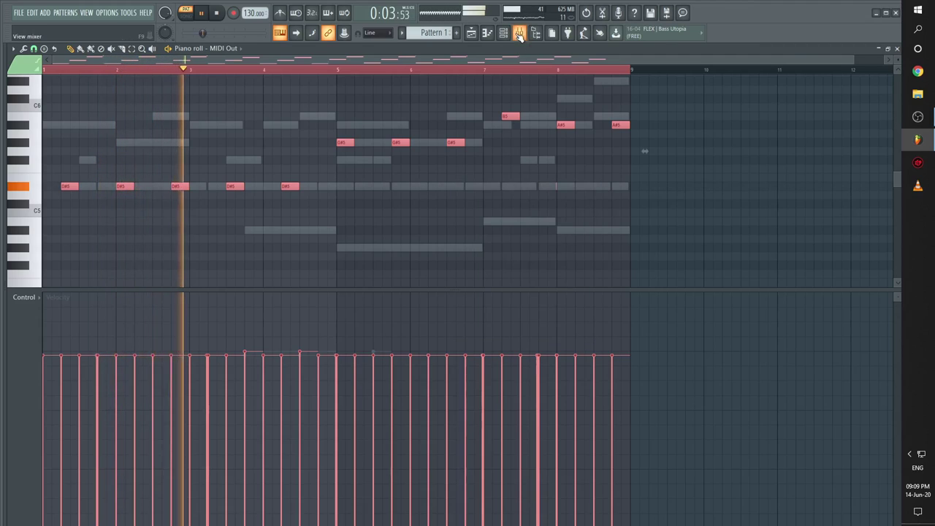
# Step: Set Insert 2's I Wish to 32 voices, with LFO fade 15 ms, amp release 318 ms and cross-fade about 50%
pyautogui.click(520, 32)
pyautogui.click(824, 144)
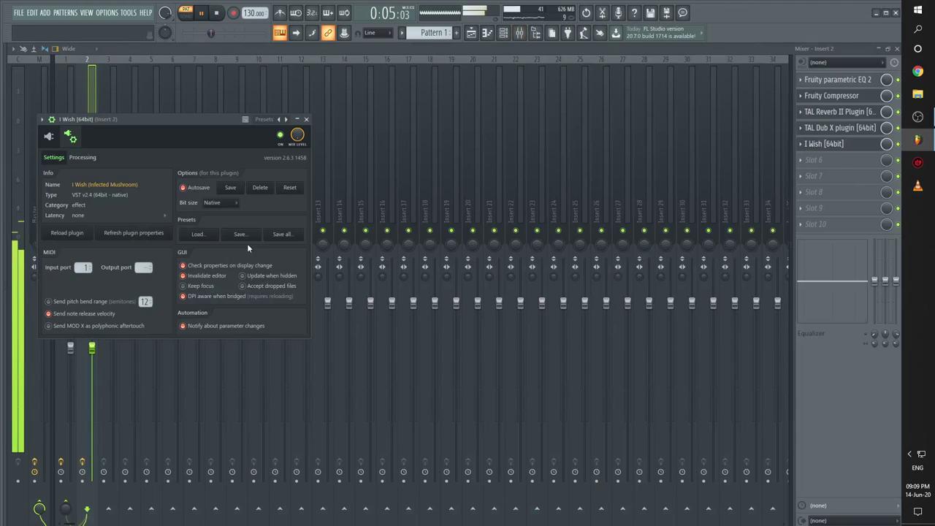
pyautogui.click(48, 136)
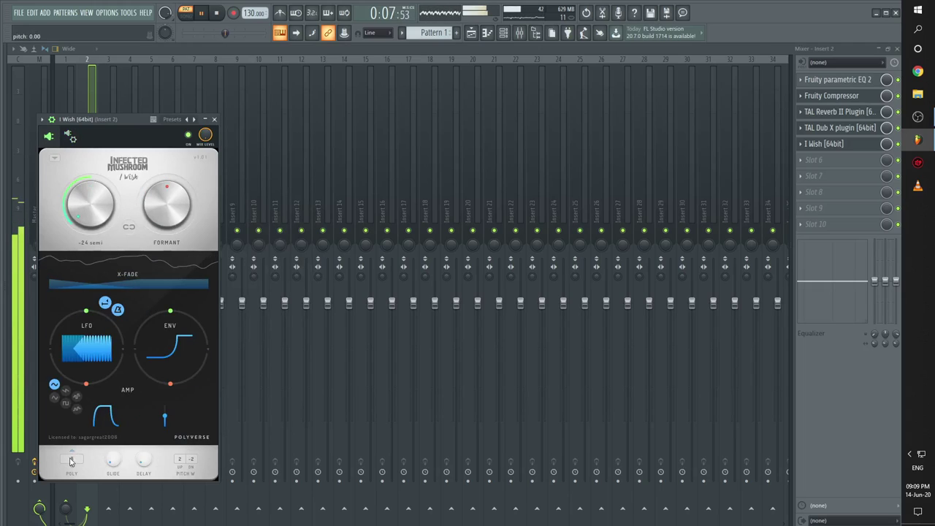
pyautogui.moveTo(89, 355); pyautogui.dragTo(68, 343)
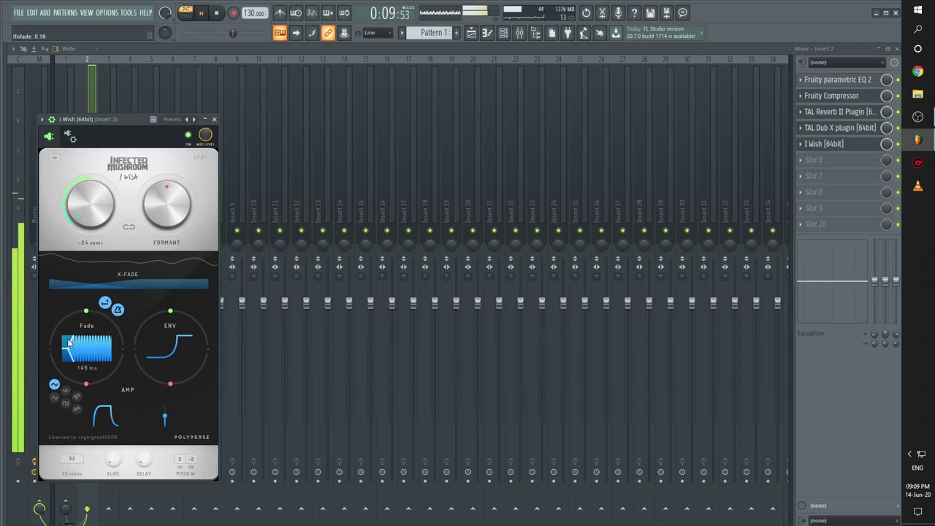
pyautogui.moveTo(123, 415); pyautogui.dragTo(134, 421)
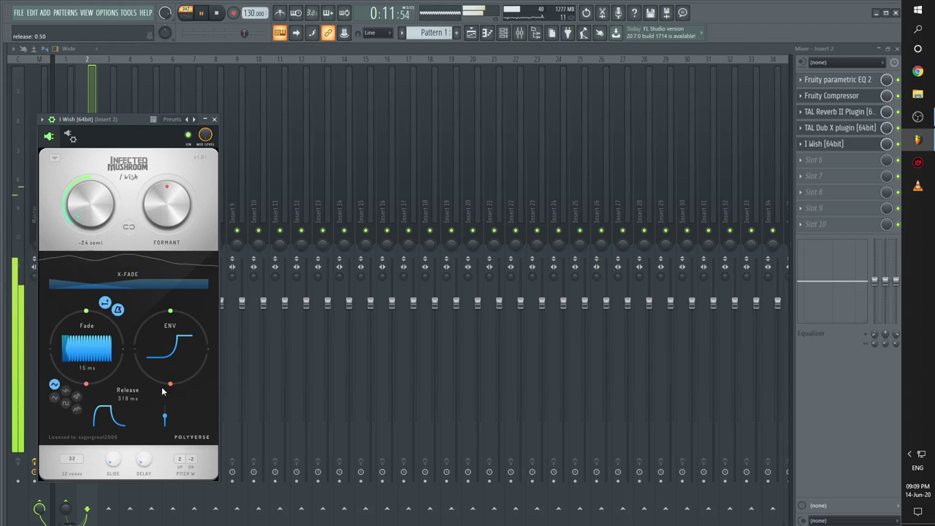
pyautogui.moveTo(129, 288)
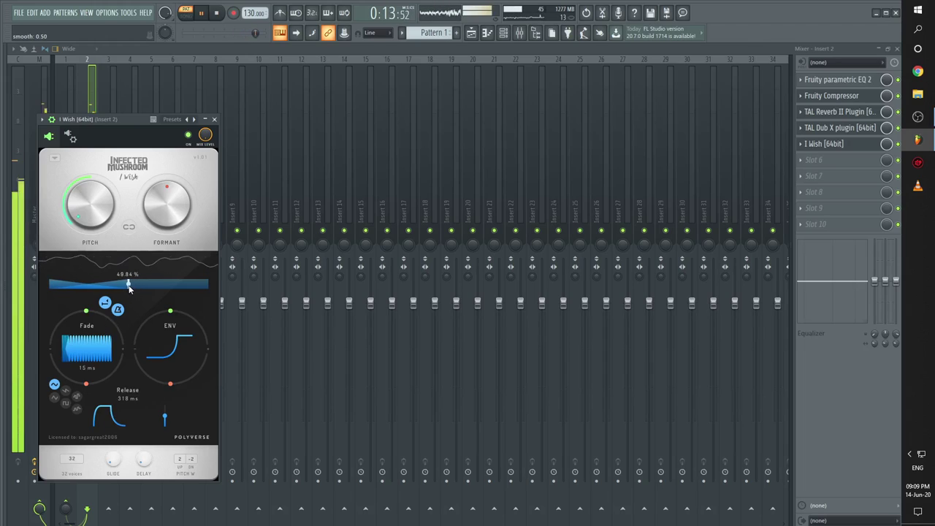
# Step: Set Insert 1's I Wish to 32 voices, shorten its amp release to 0.39 and LFO fade, and set its cross-fade to 50.81%
pyautogui.click(73, 96)
pyautogui.click(828, 144)
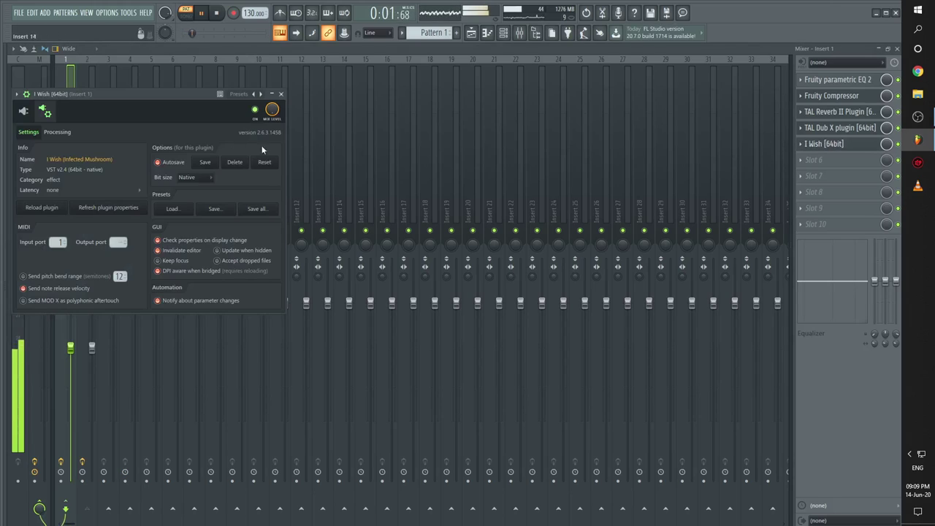
pyautogui.click(22, 111)
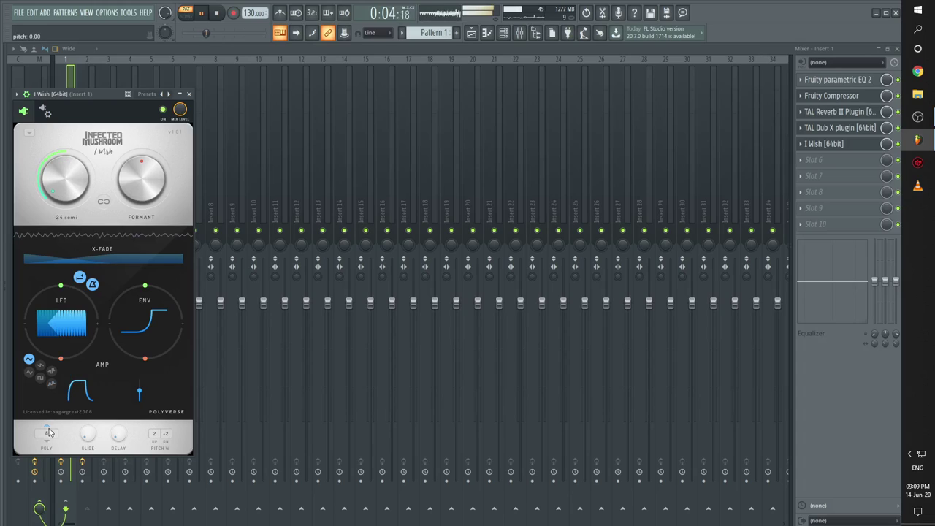
pyautogui.moveTo(91, 401); pyautogui.dragTo(97, 401)
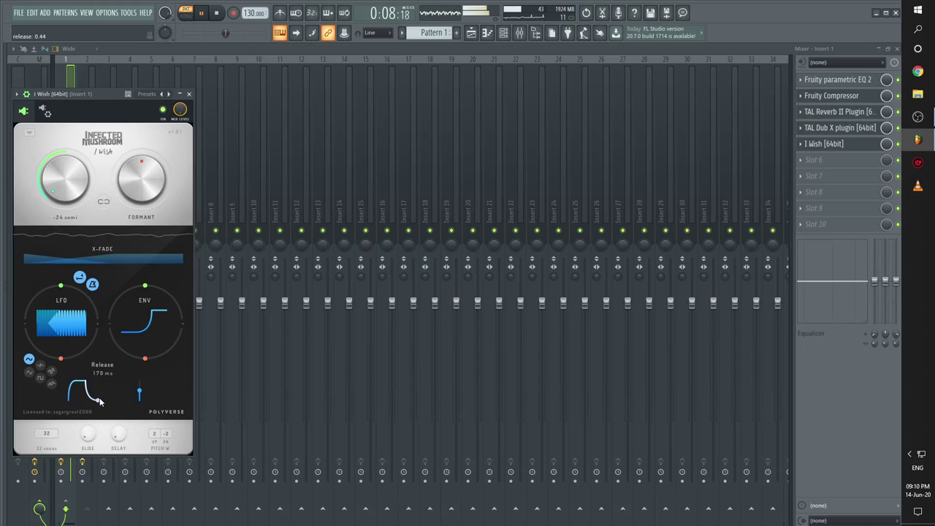
pyautogui.moveTo(98, 399); pyautogui.dragTo(97, 399)
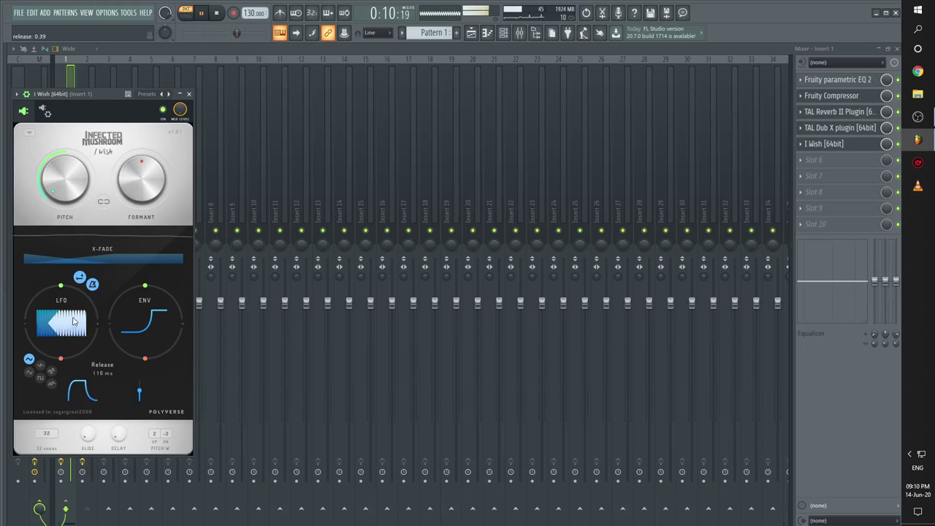
pyautogui.moveTo(52, 325); pyautogui.dragTo(52, 325)
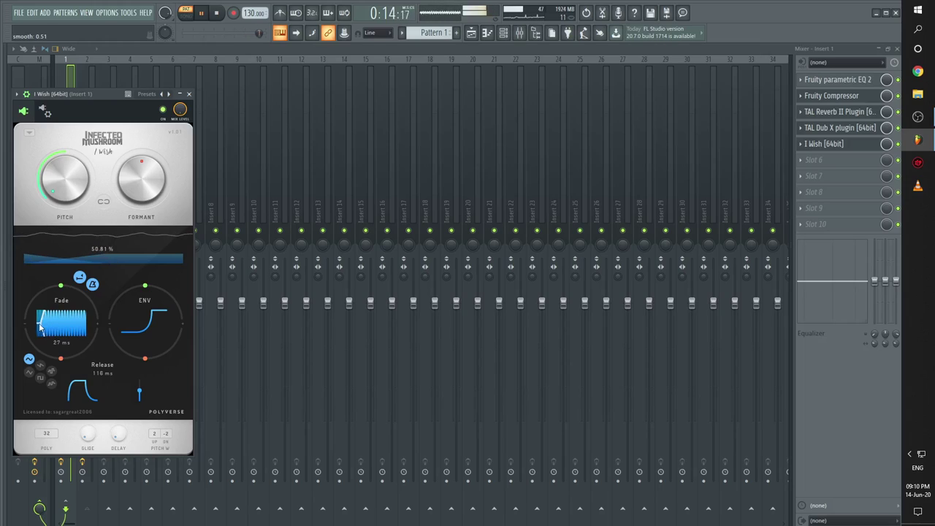
# Step: Open the MIDI Out channel's piano roll and select all its notes
pyautogui.click(503, 33)
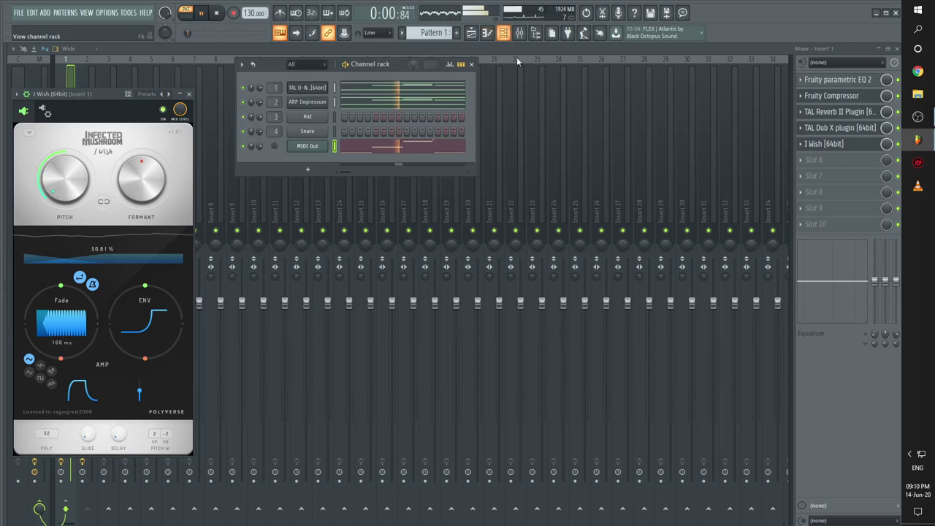
pyautogui.click(400, 148)
pyautogui.hotkey('ctrl', 'a')
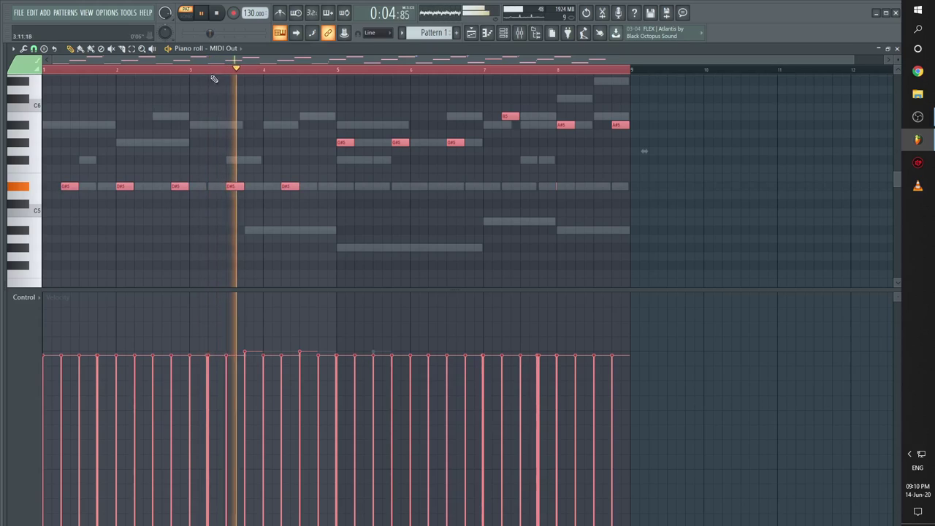
# Step: Try Quick chop on the MIDI Out channel's notes
pyautogui.click(24, 51)
pyautogui.click(70, 124)
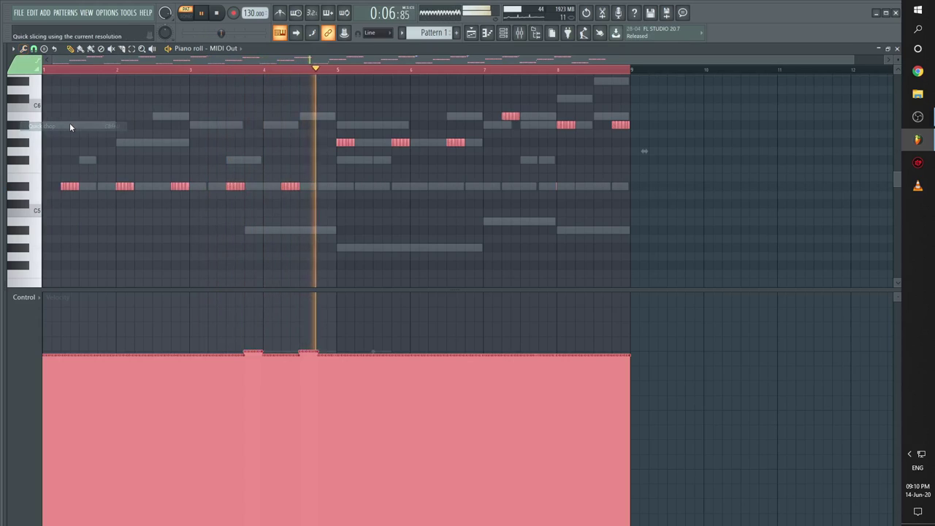
pyautogui.click(25, 48)
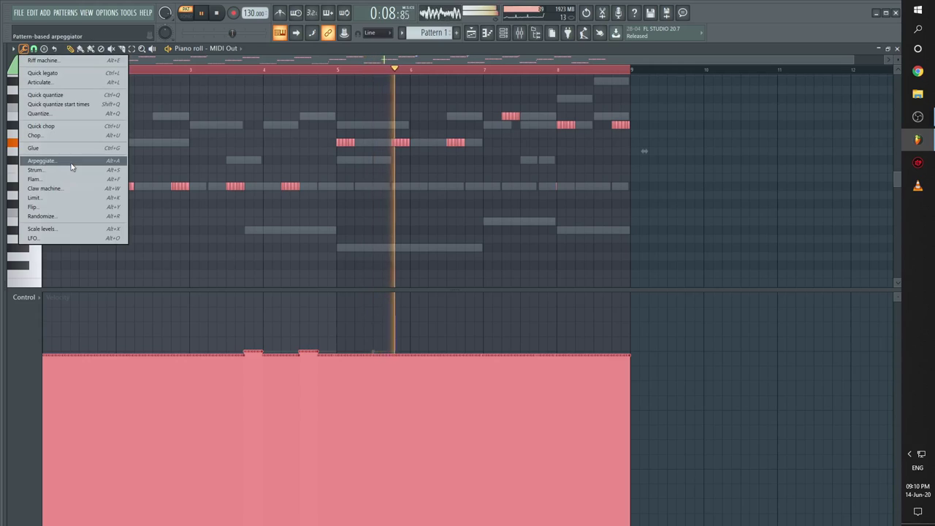
pyautogui.click(41, 126)
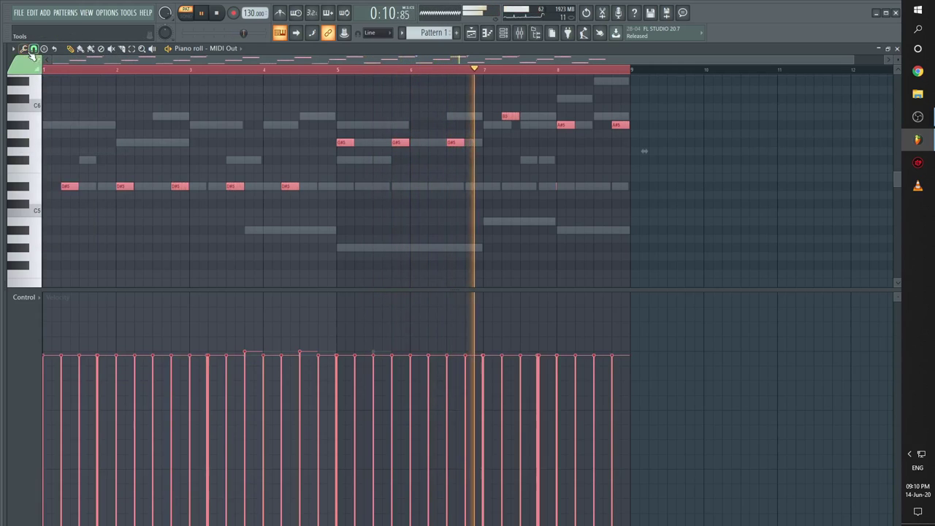
# Step: Chop the MIDI Out channel's notes using the Default chopper pattern with Absolute pattern and Group notes enabled
pyautogui.click(24, 48)
pyautogui.click(35, 135)
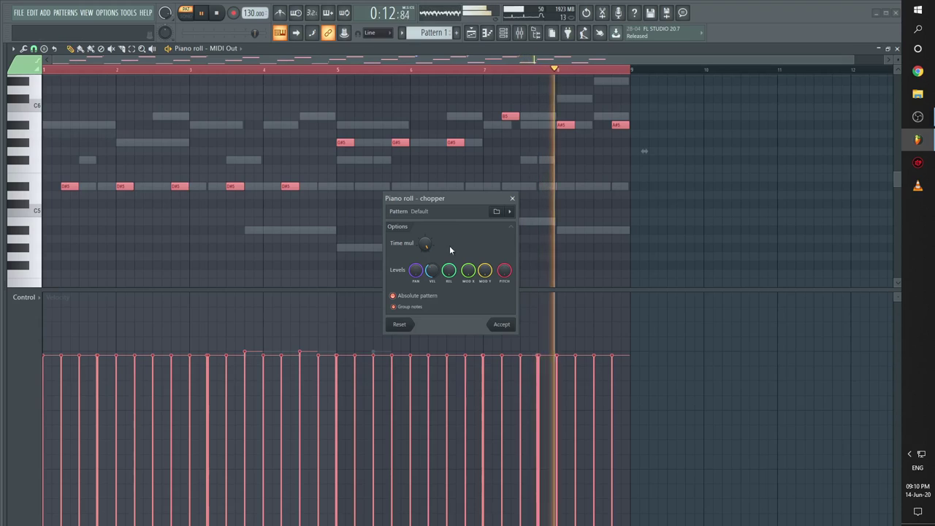
pyautogui.click(502, 324)
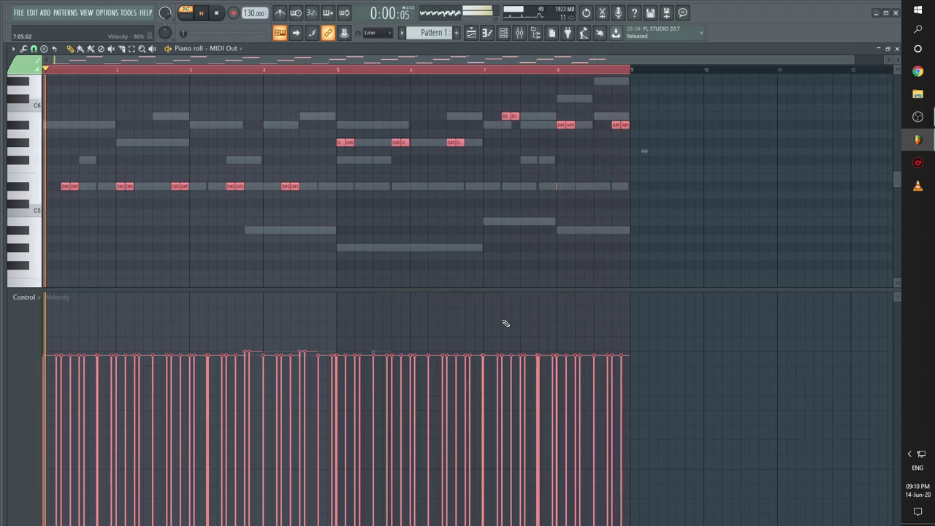
# Step: Chop the MIDI Out notes again with the Default pattern, adjusting the time multiplier to split each original note into four pieces
pyautogui.click(24, 49)
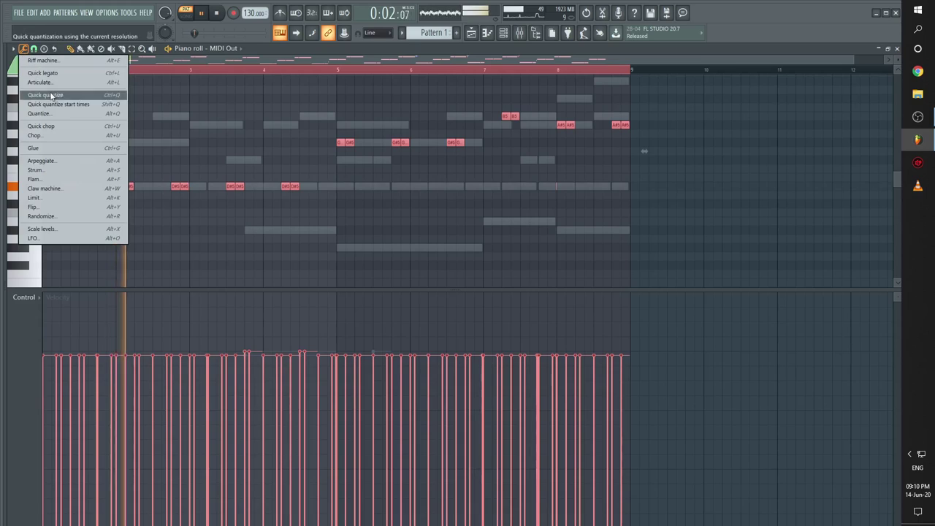
pyautogui.click(64, 136)
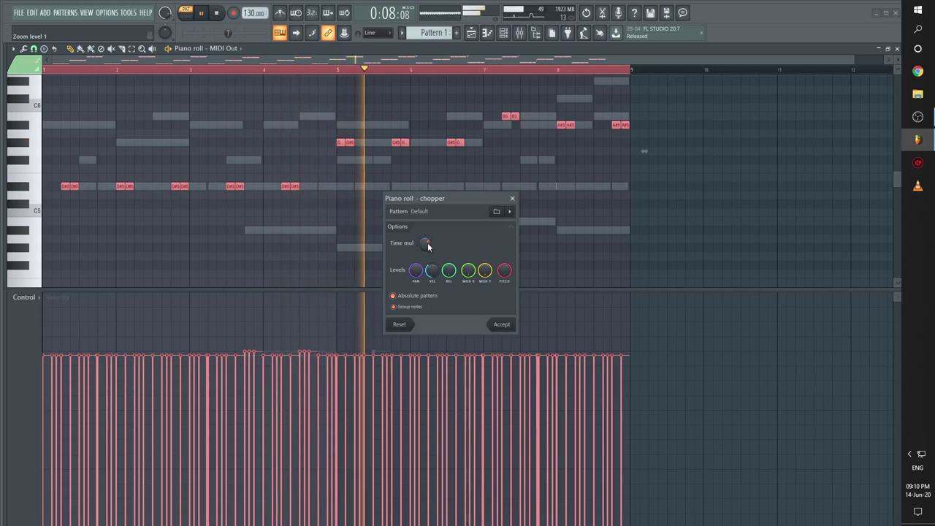
pyautogui.moveTo(428, 246); pyautogui.dragTo(428, 258)
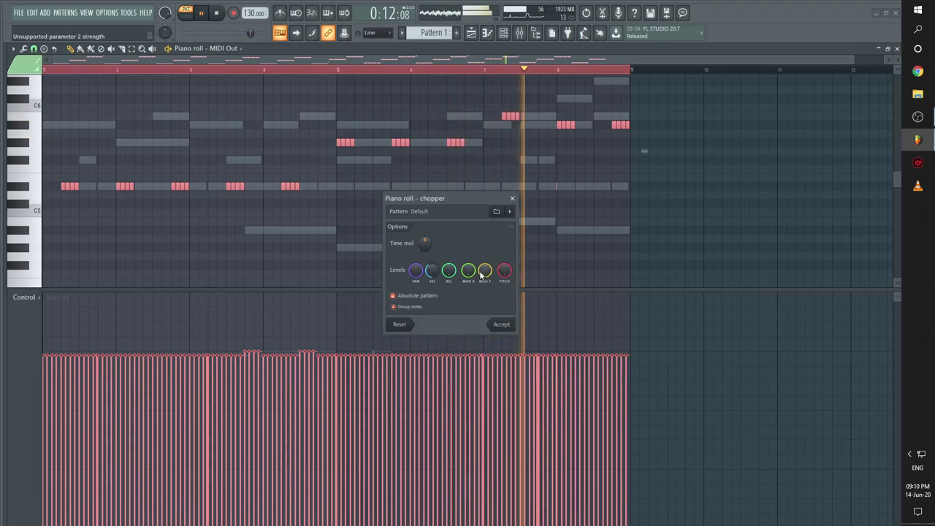
pyautogui.click(503, 325)
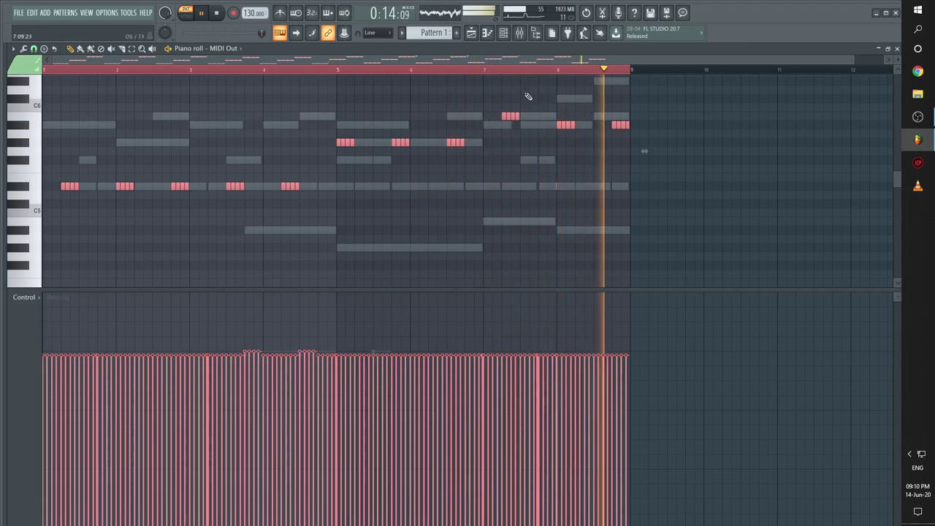
# Step: Set the pitch to -12 semitones and the formant to 12 semitones in Insert 1's I Wish effect
pyautogui.click(531, 34)
pyautogui.click(815, 144)
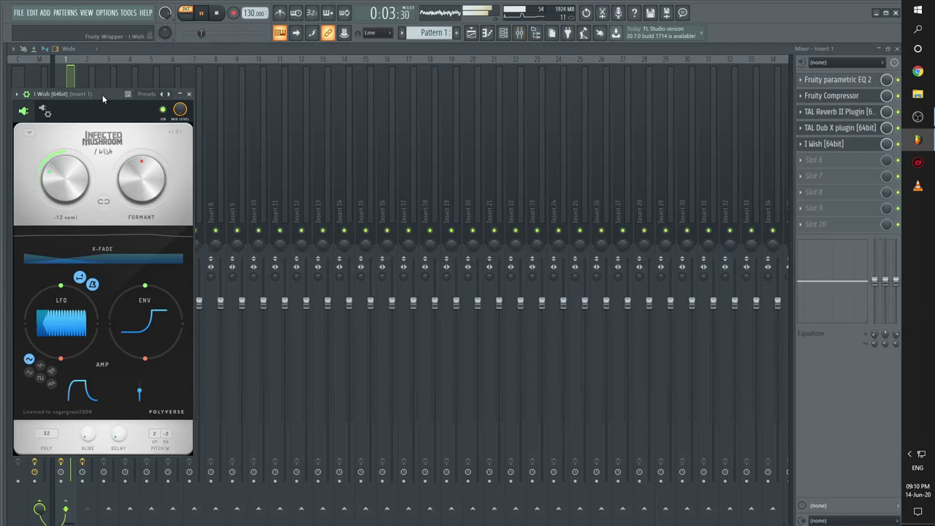
pyautogui.moveTo(102, 95); pyautogui.dragTo(349, 91)
pyautogui.moveTo(388, 172); pyautogui.dragTo(414, 160)
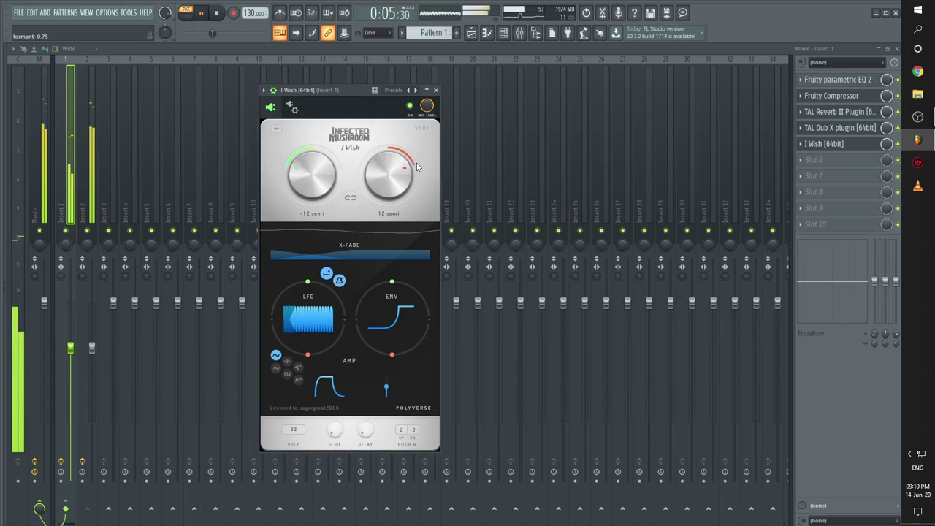
# Step: Add Fruity Limiter to slot 10 of Insert 2
pyautogui.click(91, 131)
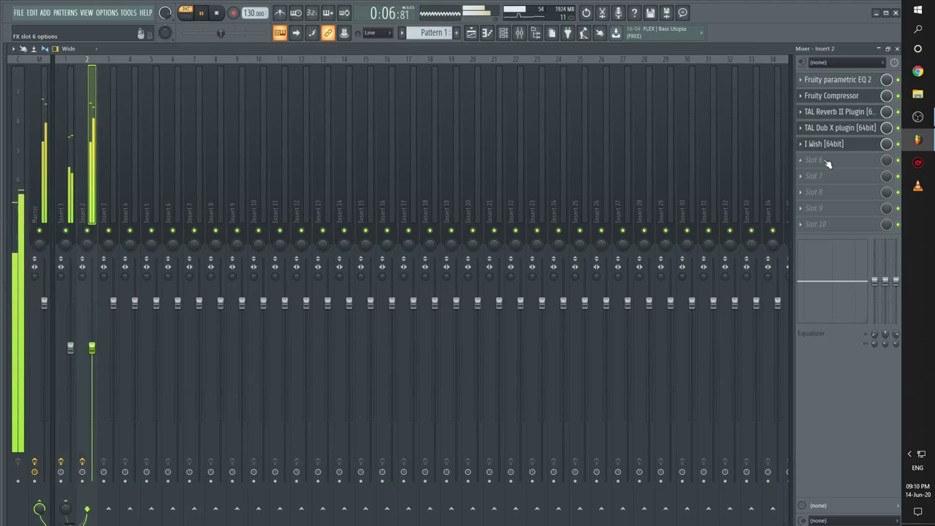
pyautogui.click(817, 226)
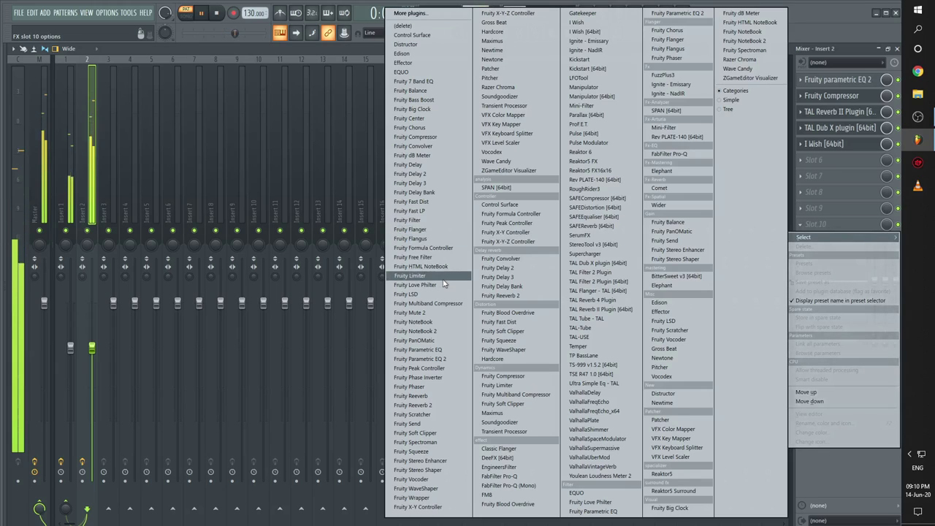
pyautogui.click(413, 276)
# Step: Set Insert 2's I Wish effect to a pitch of -12 semitones and a formant of 12 semitones
pyautogui.click(829, 143)
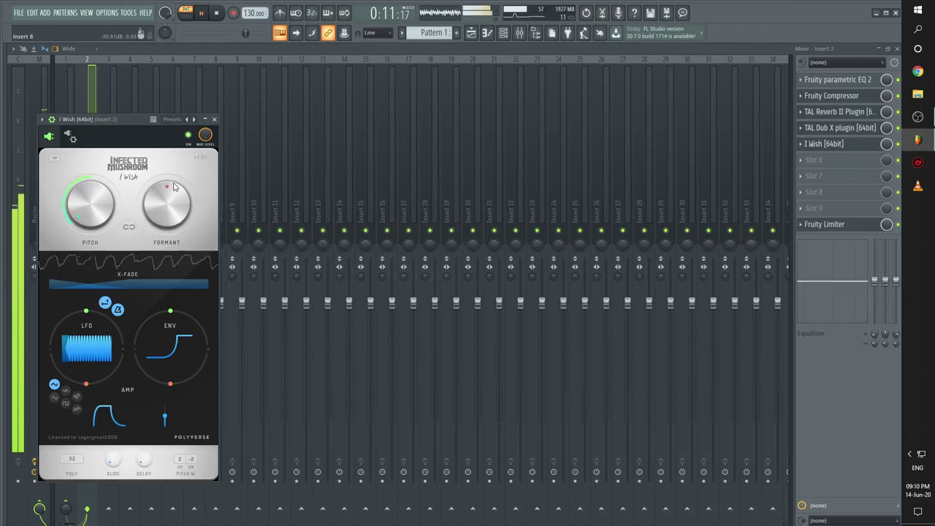
pyautogui.moveTo(174, 189); pyautogui.dragTo(202, 194)
pyautogui.moveTo(72, 210); pyautogui.dragTo(72, 198)
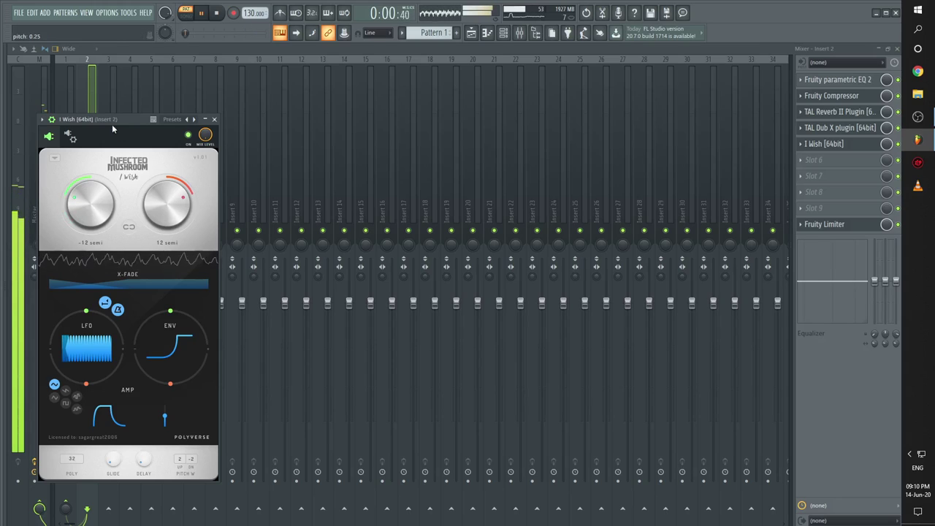
pyautogui.moveTo(112, 123); pyautogui.dragTo(421, 104)
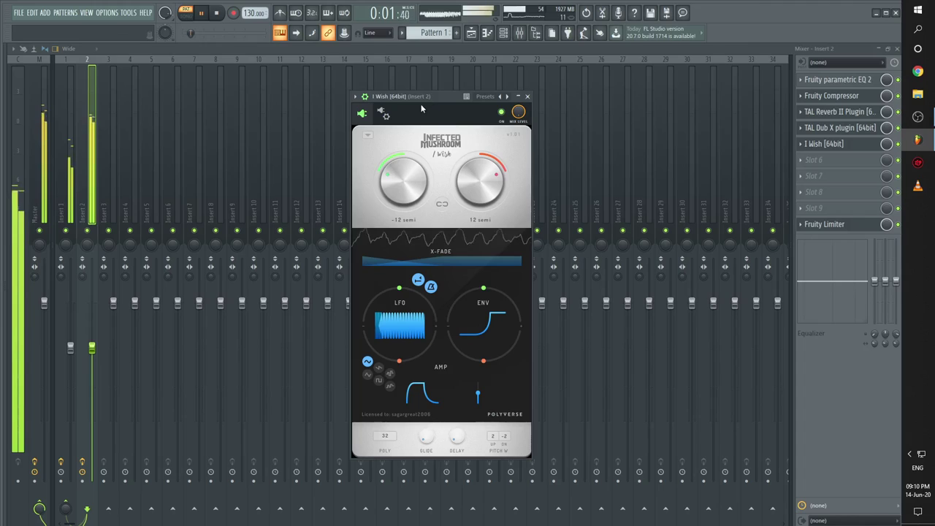
# Step: Open the TAL U-No-LX synth routed to Insert 1 and set its filter cutoff to 0.39
pyautogui.click(60, 126)
pyautogui.click(504, 33)
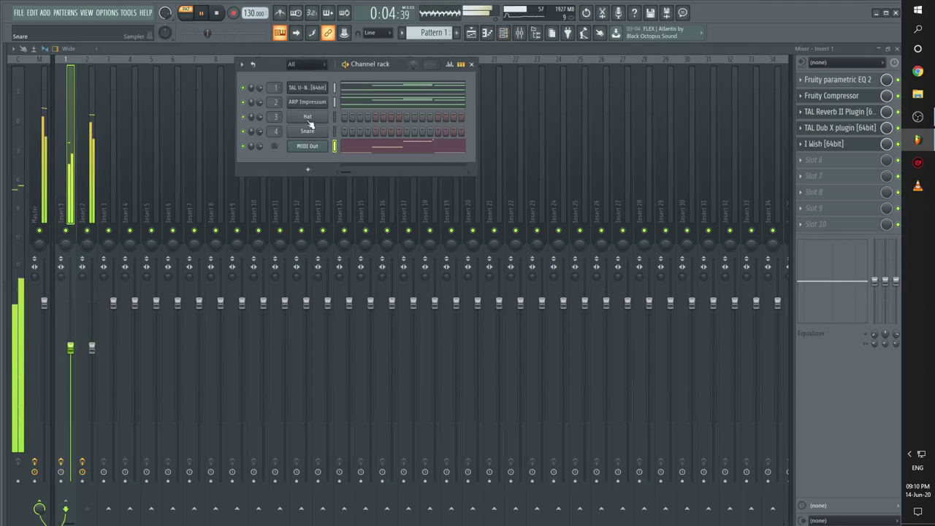
pyautogui.click(307, 87)
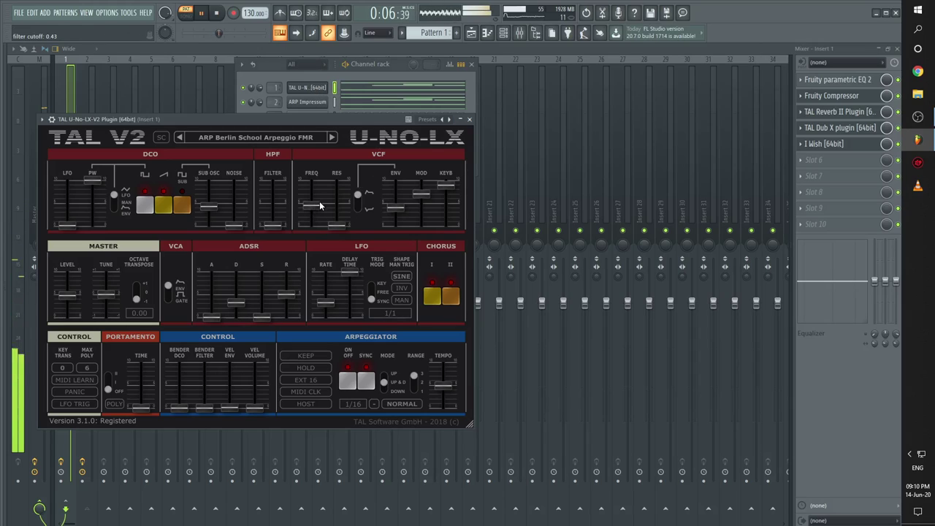
pyautogui.moveTo(321, 223); pyautogui.dragTo(313, 218)
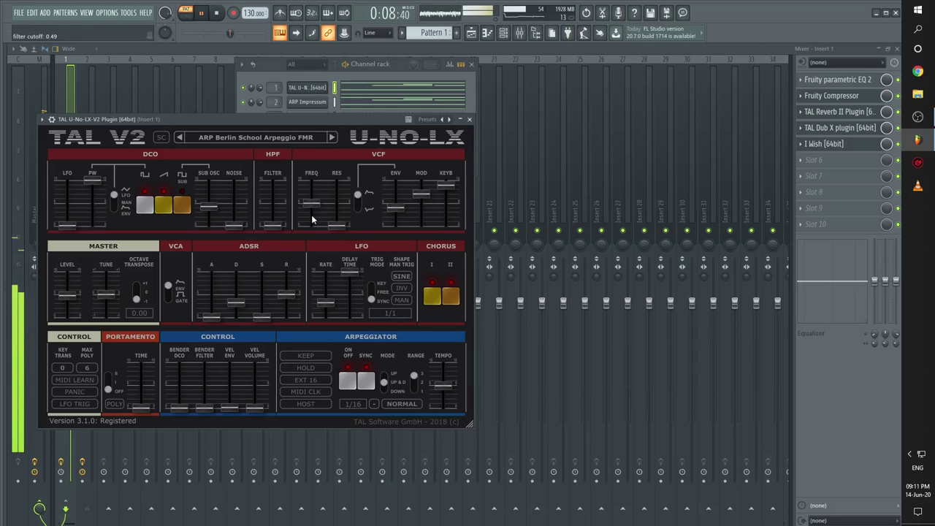
pyautogui.moveTo(316, 210); pyautogui.dragTo(313, 215)
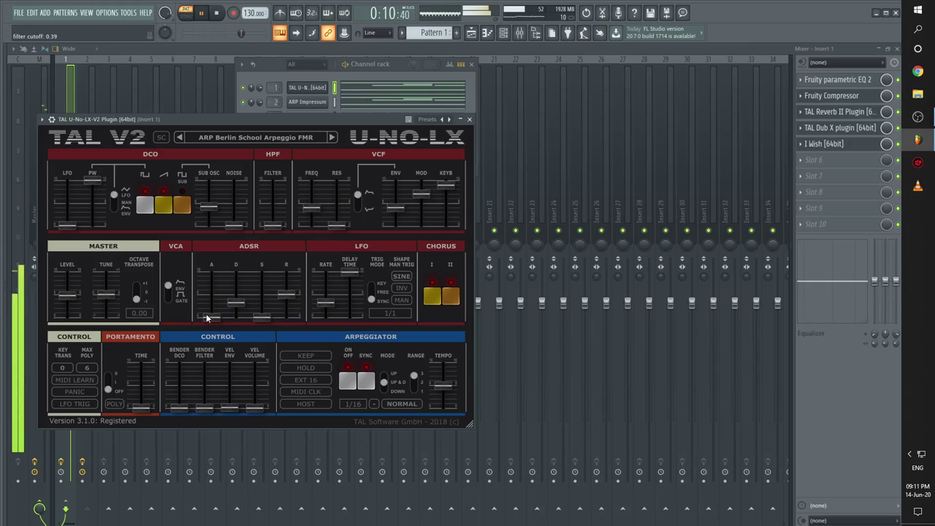
# Step: Set the TAL synth's decay to 0.30, sustain to 0.20, octave transpose to 0 and master volume to 0.60
pyautogui.moveTo(233, 306); pyautogui.dragTo(237, 301)
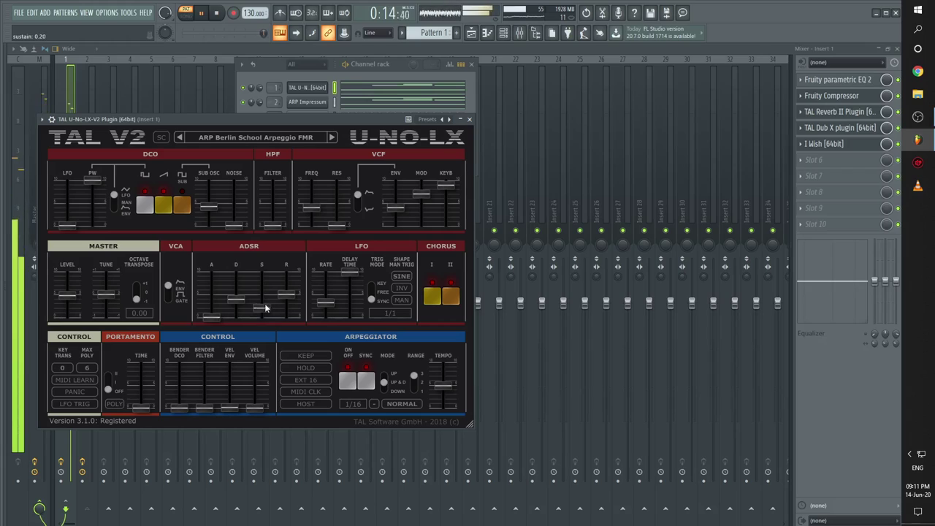
pyautogui.moveTo(236, 299); pyautogui.dragTo(237, 305)
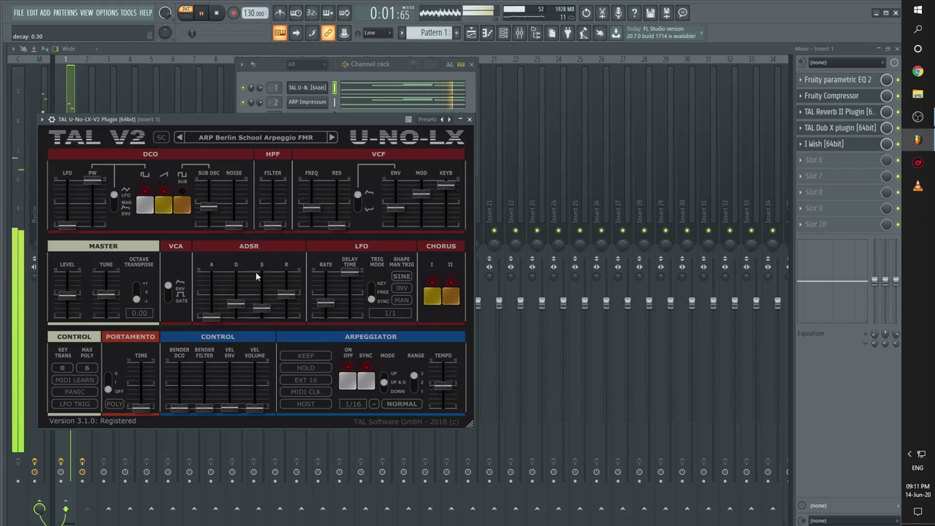
pyautogui.click(309, 210)
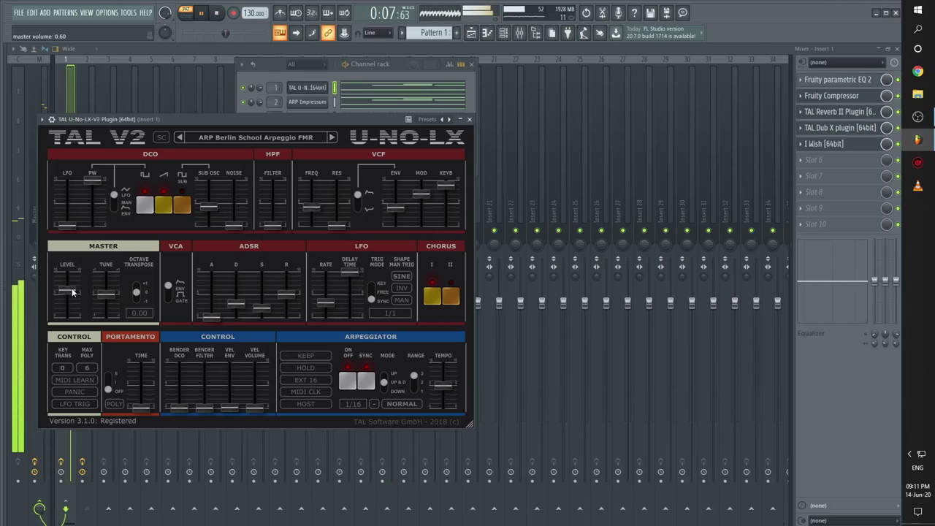
# Step: Set the TAL synth's master volume to 0.67 and add Fruity Limiter to slot 10 of Insert 1
pyautogui.moveTo(232, 118); pyautogui.dragTo(351, 115)
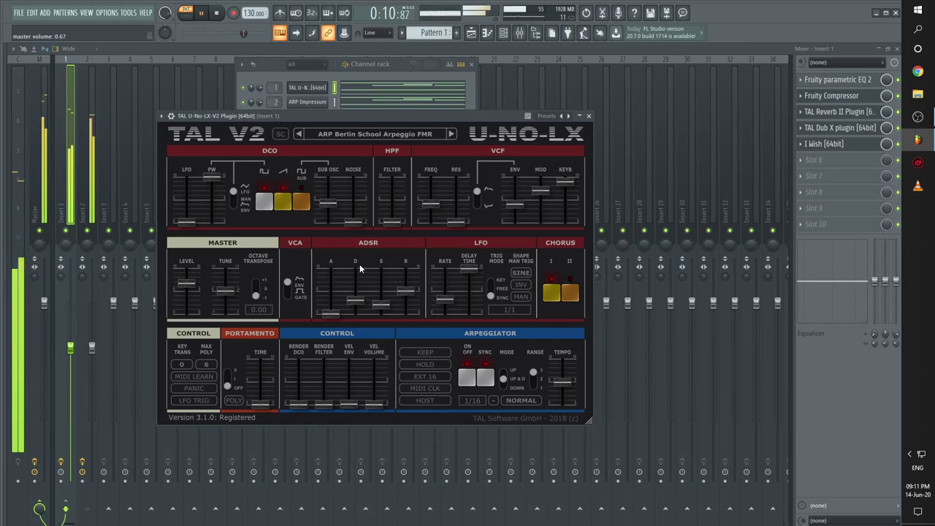
pyautogui.click(825, 228)
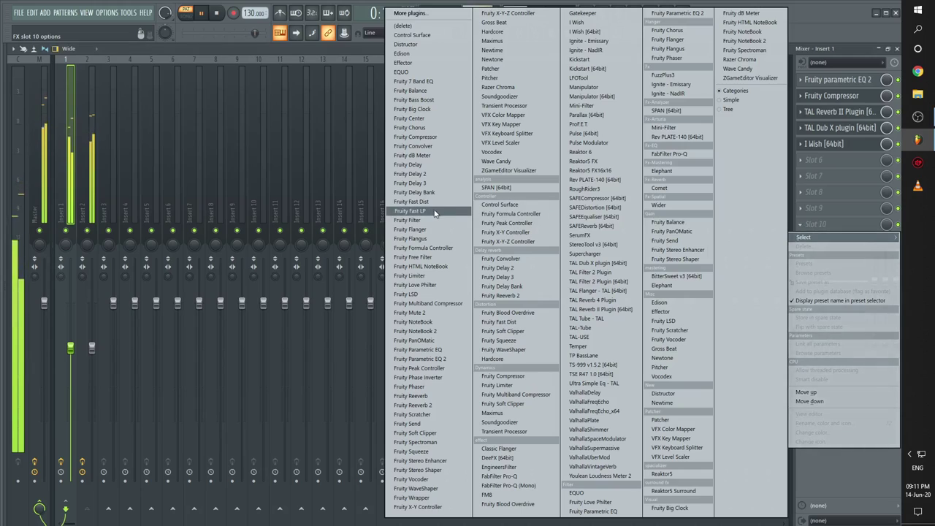
pyautogui.click(438, 276)
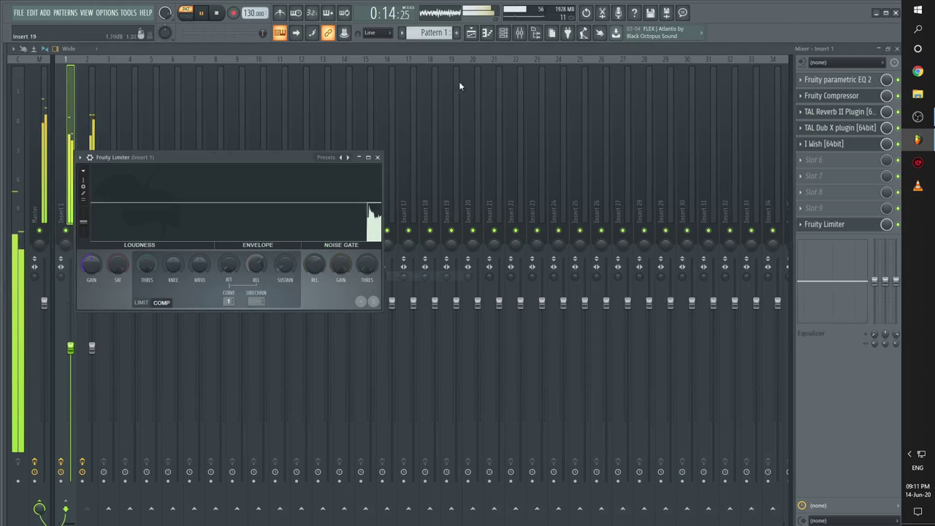
# Step: Reopen the TAL synth from the channel rack and raise its master level slightly further
pyautogui.click(509, 36)
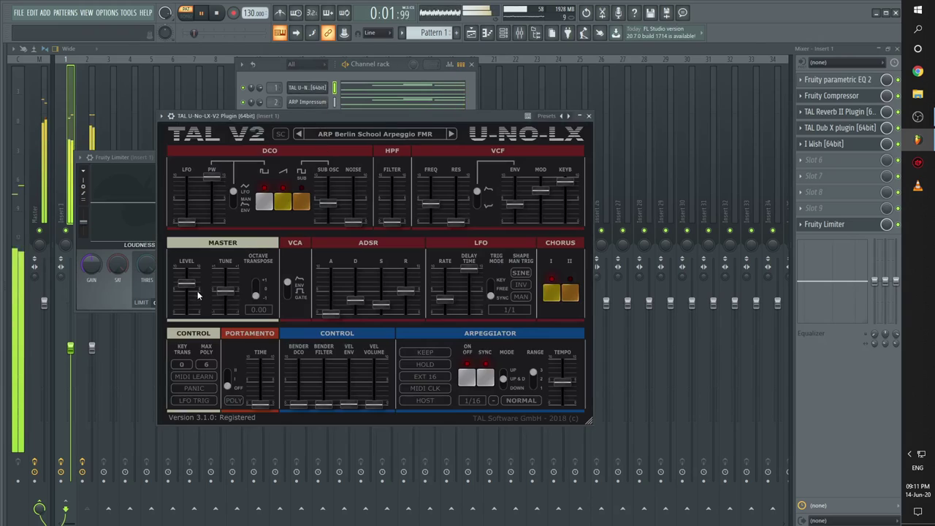
pyautogui.moveTo(188, 283); pyautogui.dragTo(192, 282)
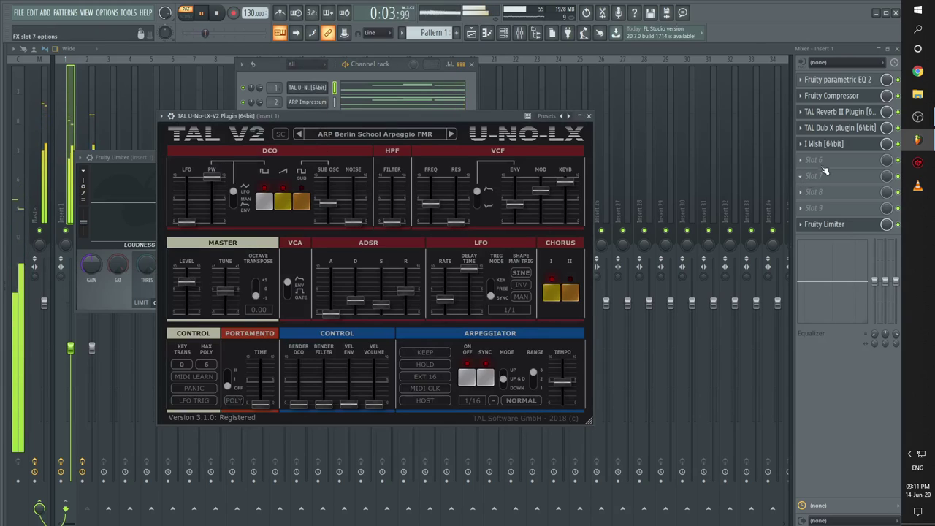
pyautogui.click(320, 82)
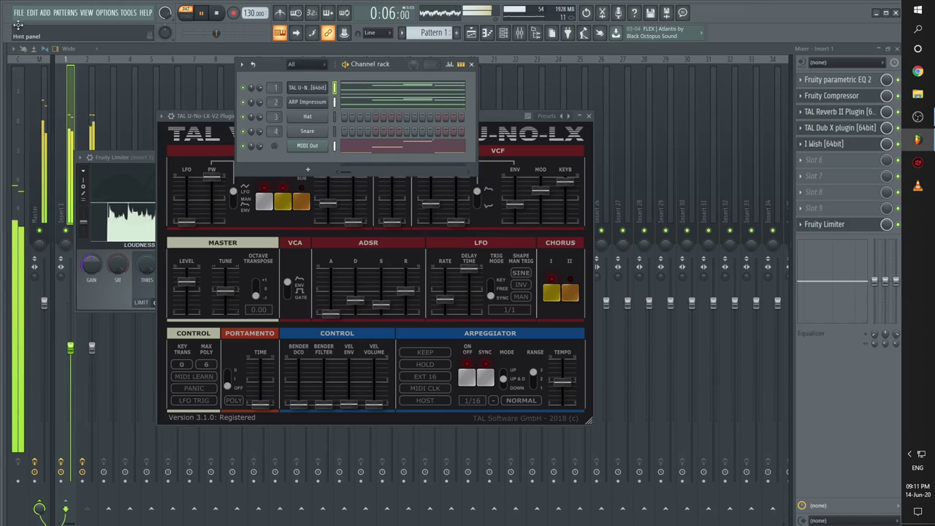
# Step: Save the project as NEW TRACCKK in the NEW ALBUM 2020 folder
pyautogui.click(18, 12)
pyautogui.click(33, 57)
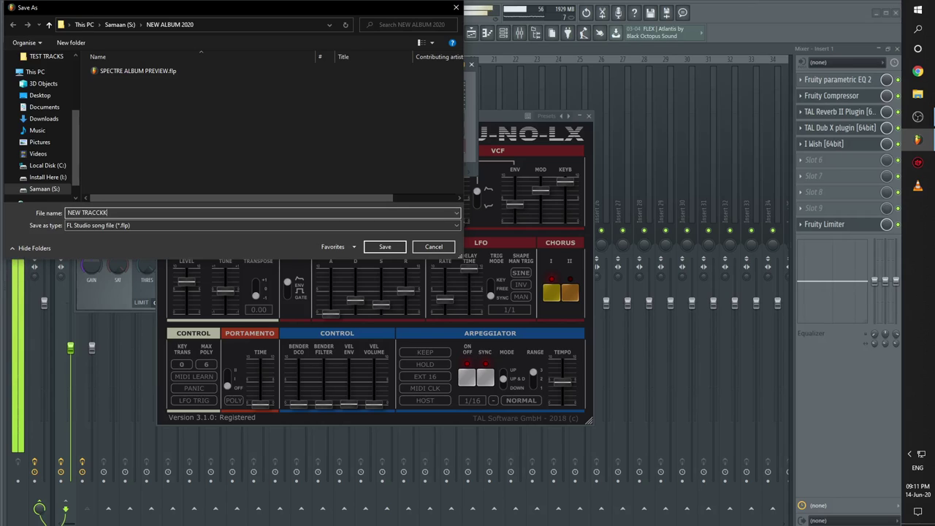
pyautogui.press('Return')
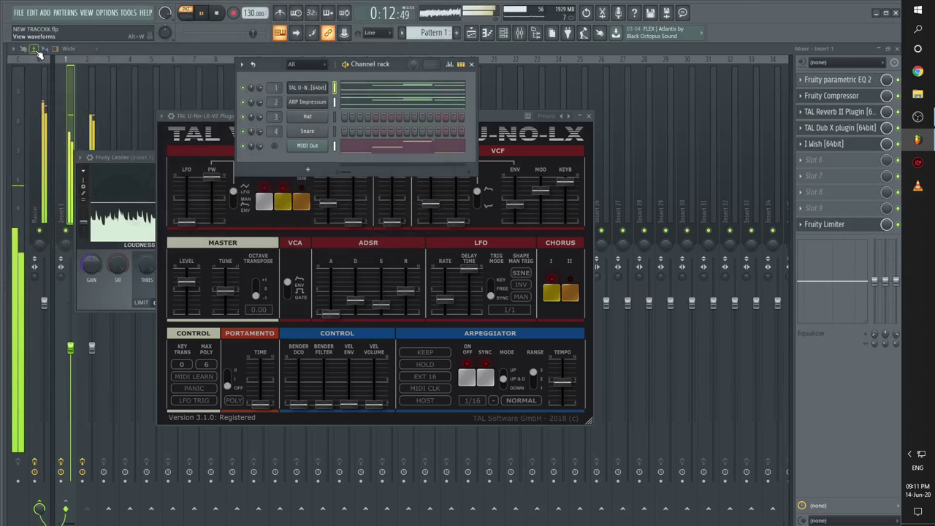
# Step: Add Manipulator to slot 6 of Insert 1, load its Automorph preset and set dry/wet to 50%
pyautogui.click(862, 163)
pyautogui.click(596, 96)
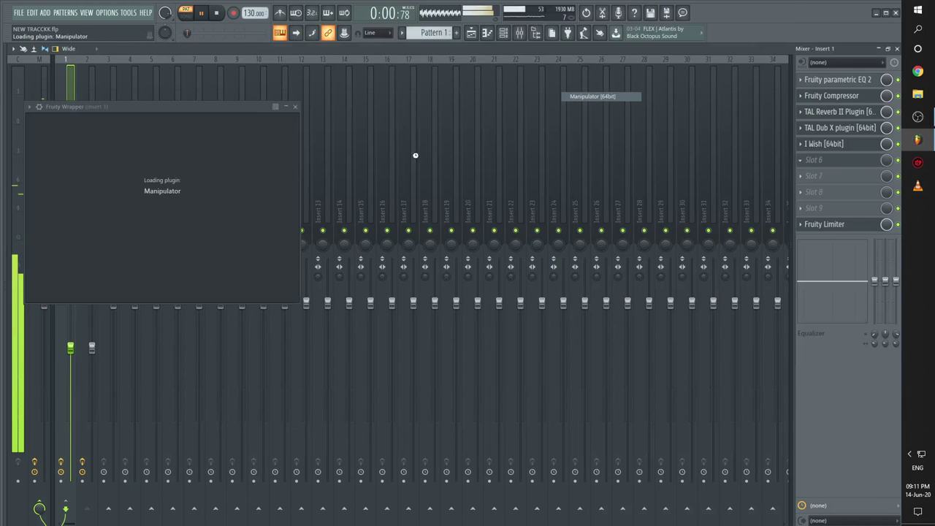
pyautogui.click(219, 165)
pyautogui.moveTo(253, 212)
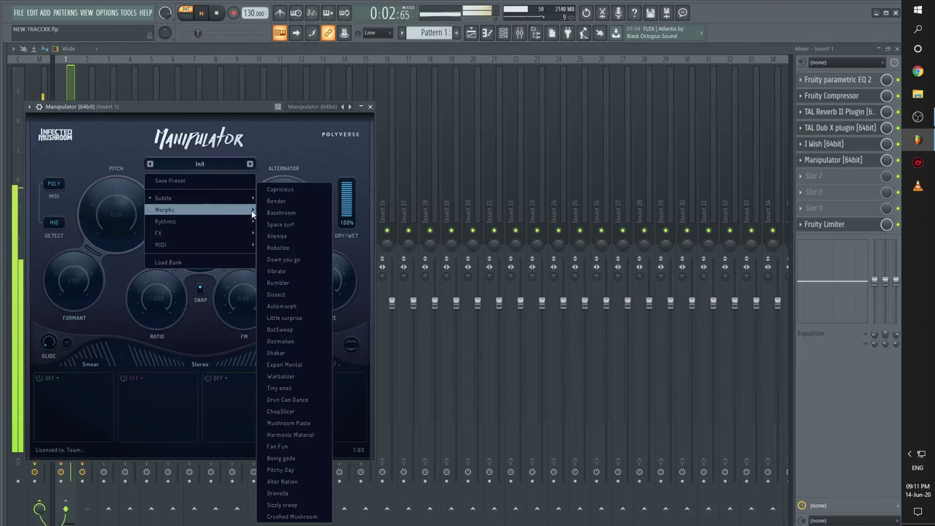
pyautogui.click(281, 307)
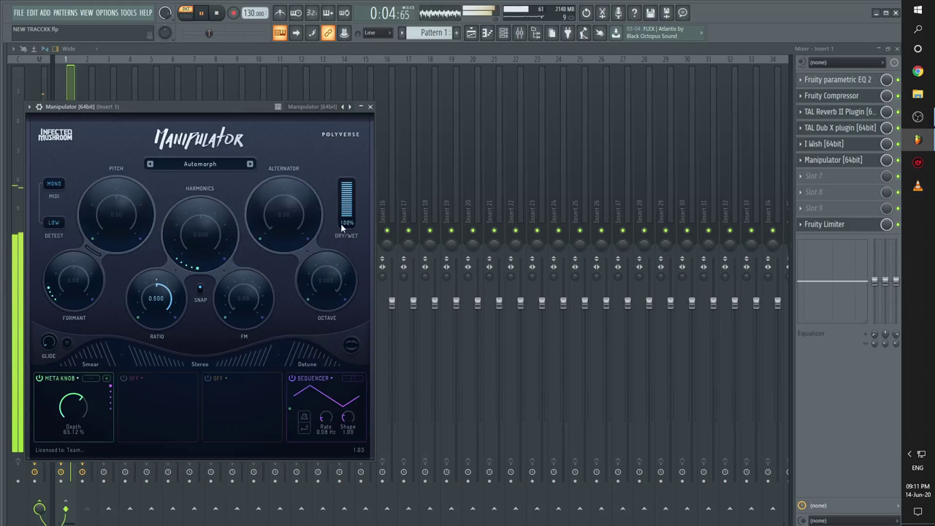
pyautogui.moveTo(341, 223); pyautogui.dragTo(350, 206)
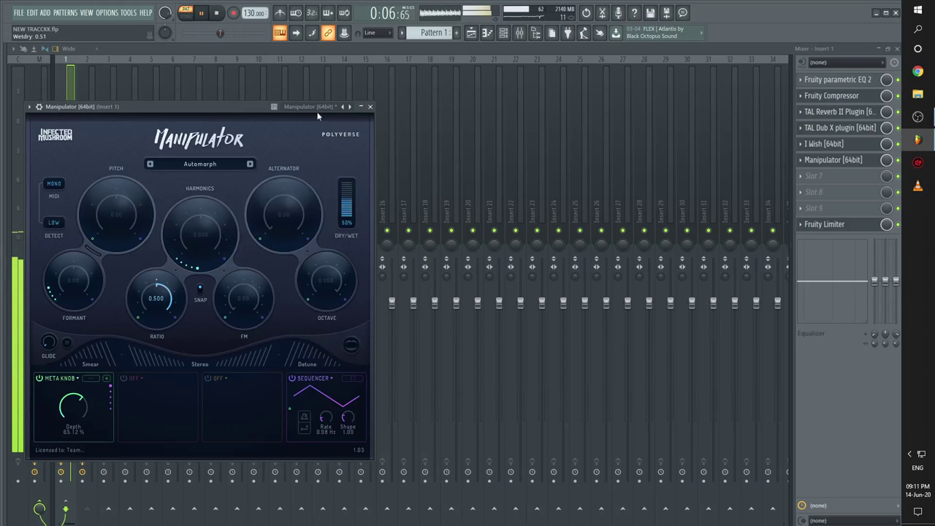
pyautogui.press('Escape')
# Step: Add Manipulator to slot 6 of Insert 2 with the Automorph preset, stereo 0.48 and dry/wet 50%, and save the project
pyautogui.click(94, 131)
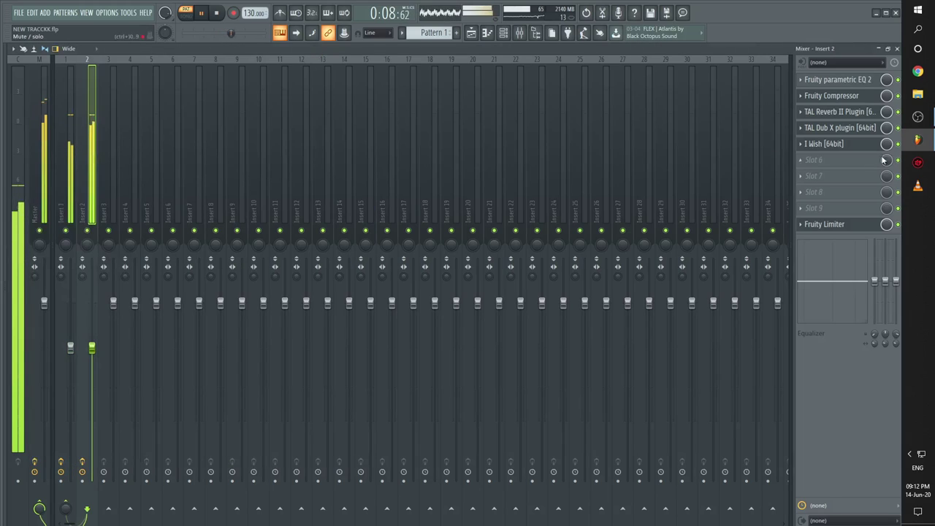
pyautogui.click(828, 159)
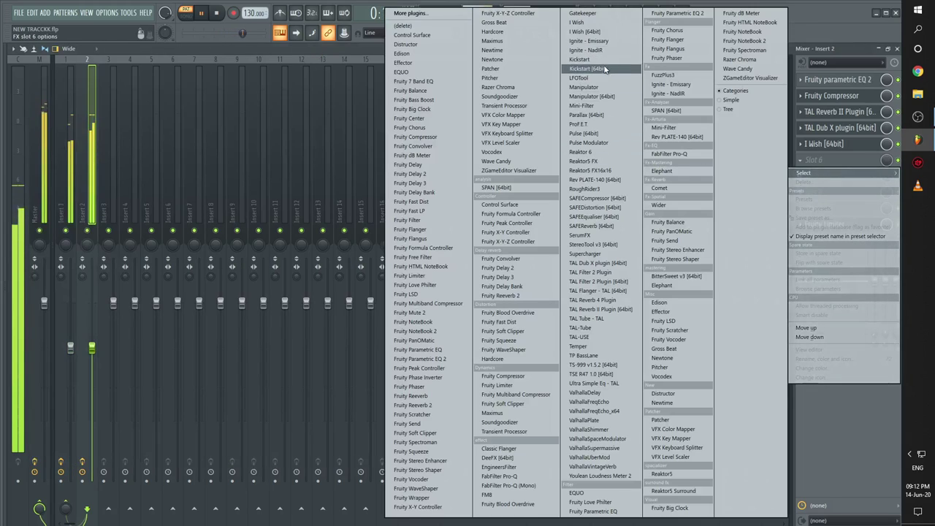
pyautogui.click(614, 96)
pyautogui.click(241, 190)
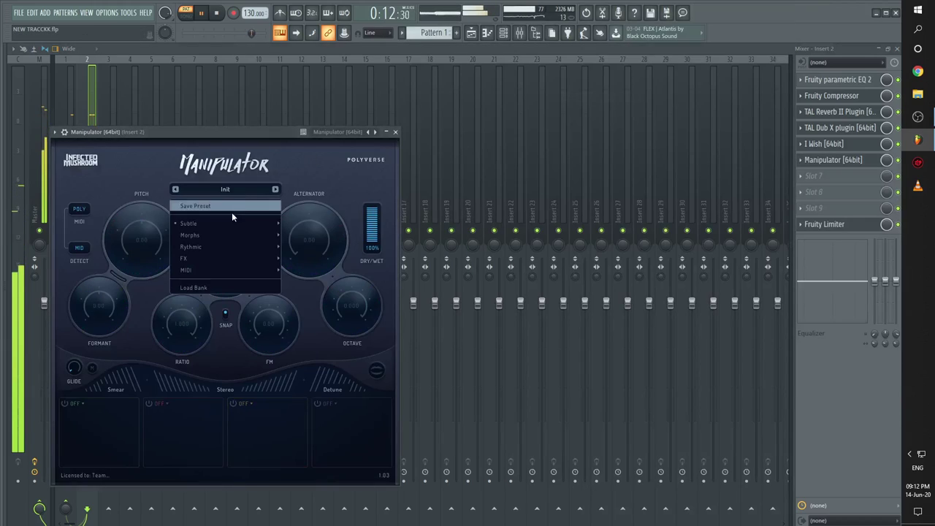
pyautogui.moveTo(219, 235)
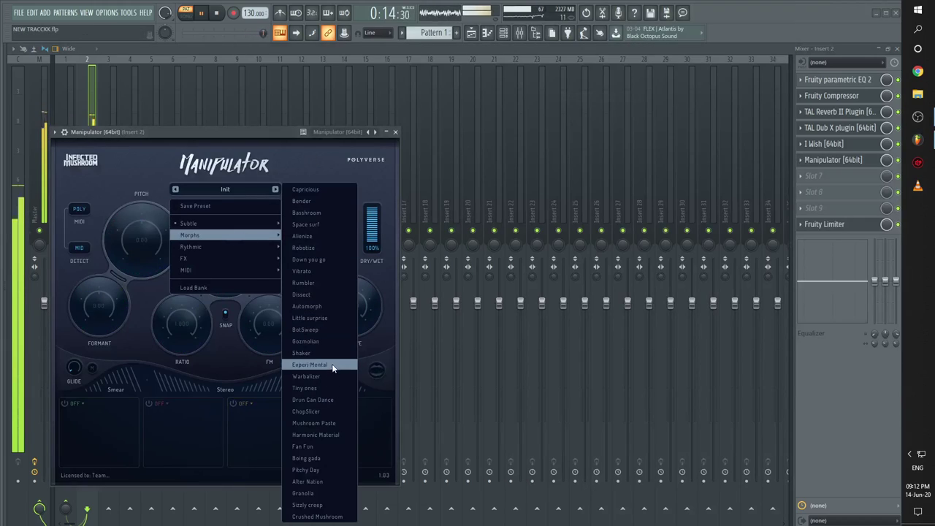
pyautogui.click(322, 307)
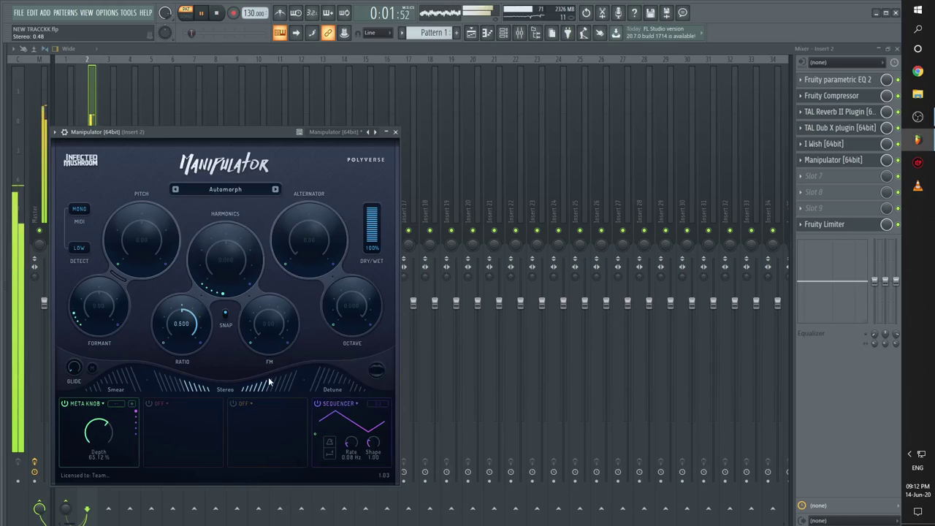
pyautogui.moveTo(374, 212); pyautogui.dragTo(358, 229)
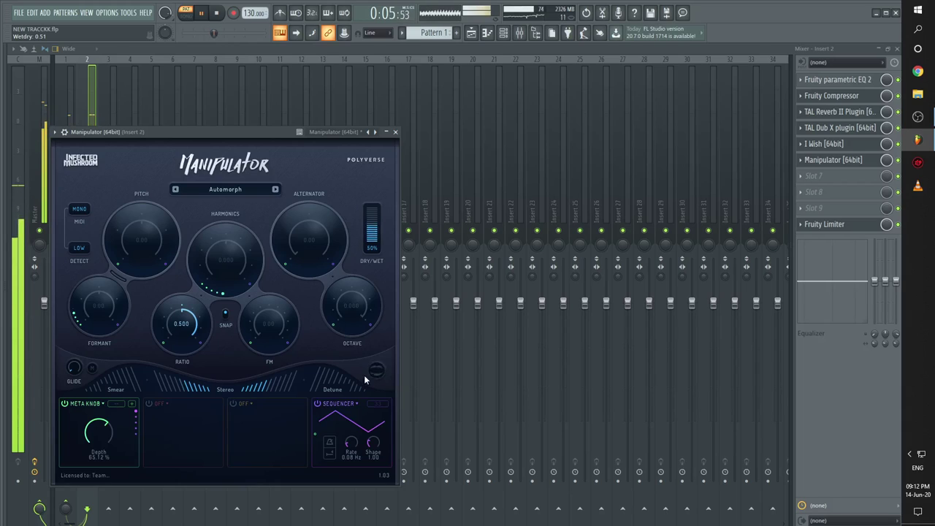
pyautogui.click(18, 13)
pyautogui.click(37, 62)
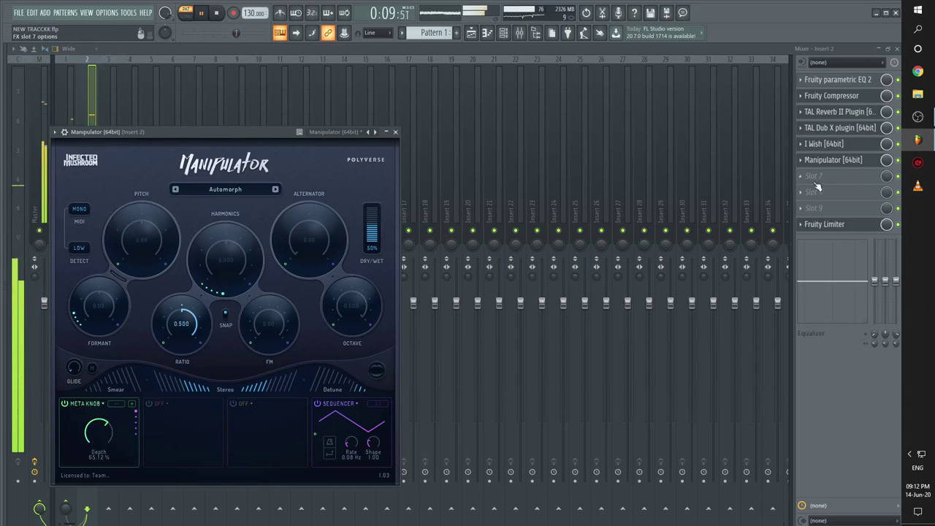
pyautogui.click(839, 175)
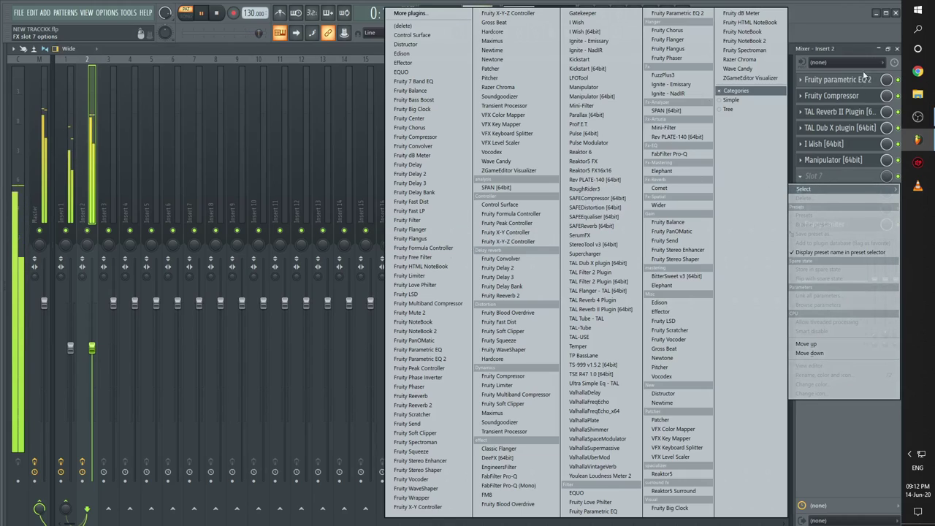
pyautogui.click(856, 49)
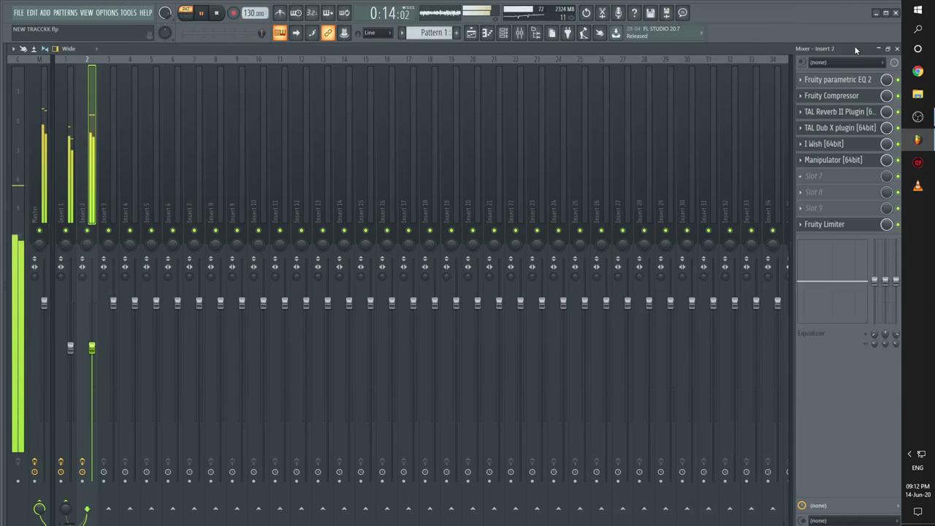
pyautogui.click(71, 118)
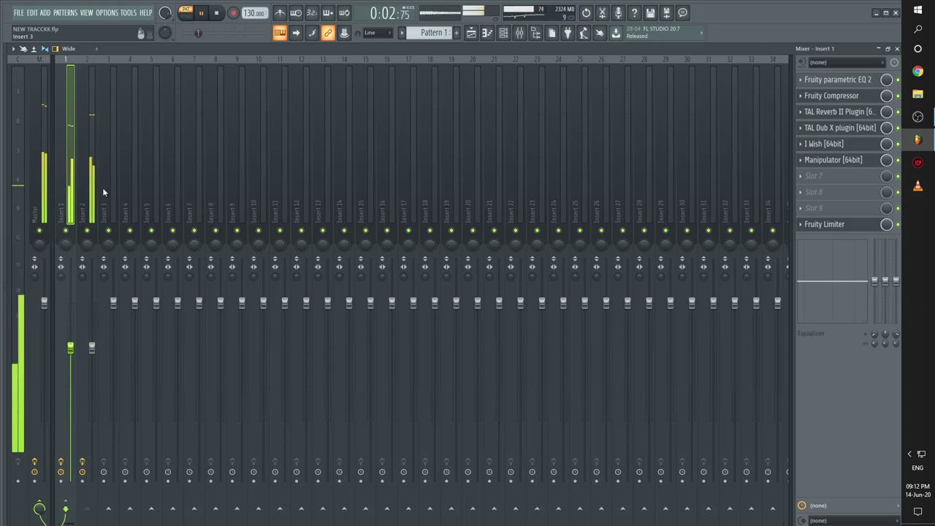
pyautogui.click(92, 168)
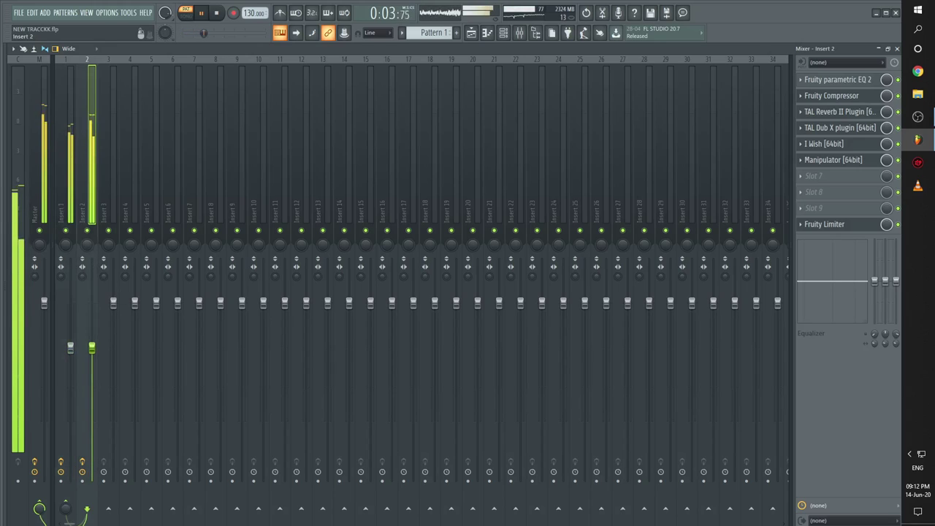
# Step: Create a sidechain send from Insert 1 to Insert 2
pyautogui.click(69, 148)
pyautogui.rightClick(87, 509)
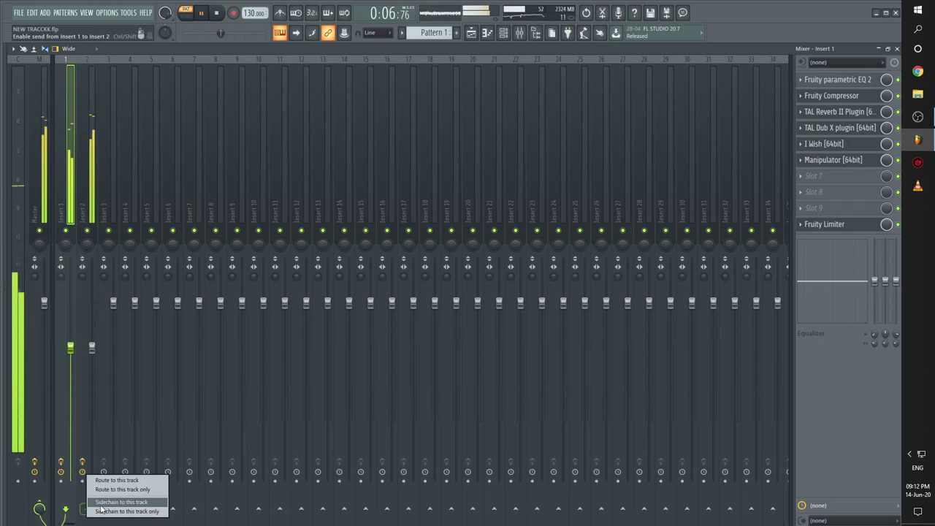
pyautogui.click(120, 502)
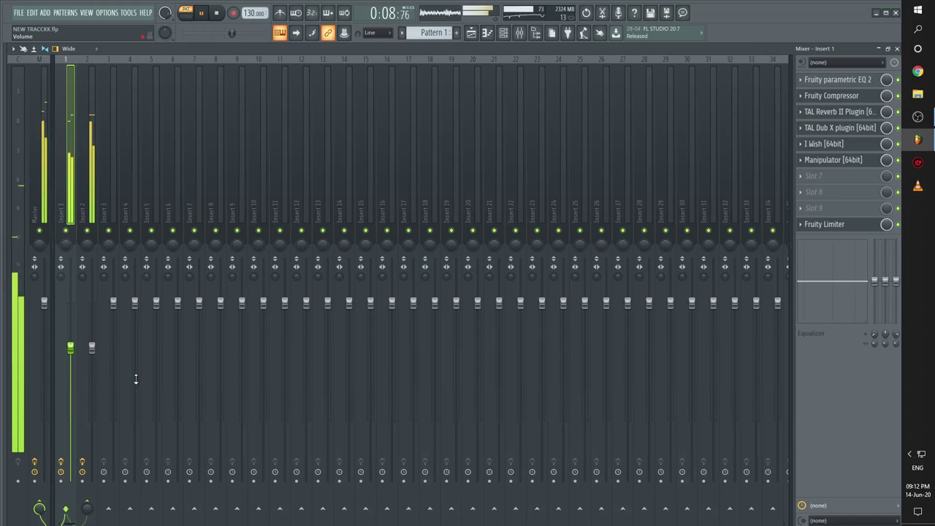
# Step: Open Fruity Compressor on Insert 1 and set its gain to 11.0 dB
pyautogui.click(831, 95)
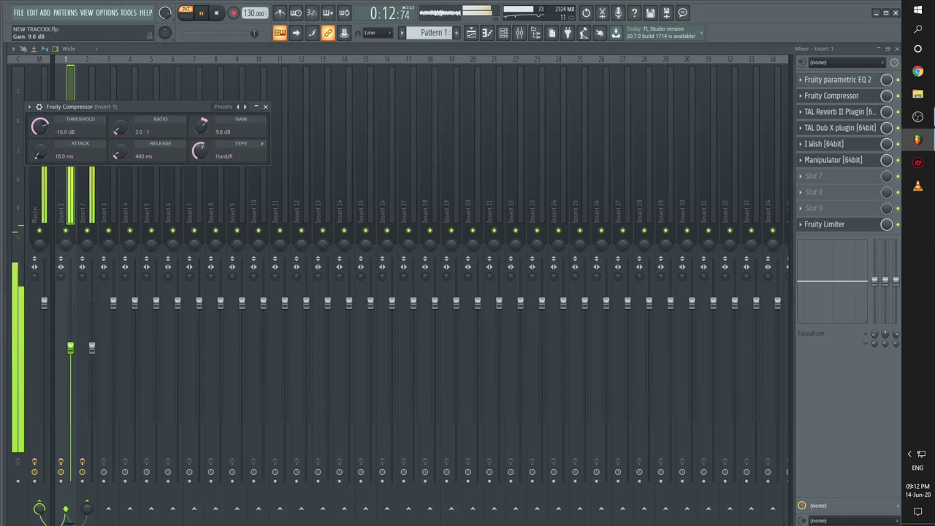
pyautogui.moveTo(192, 107); pyautogui.dragTo(436, 90)
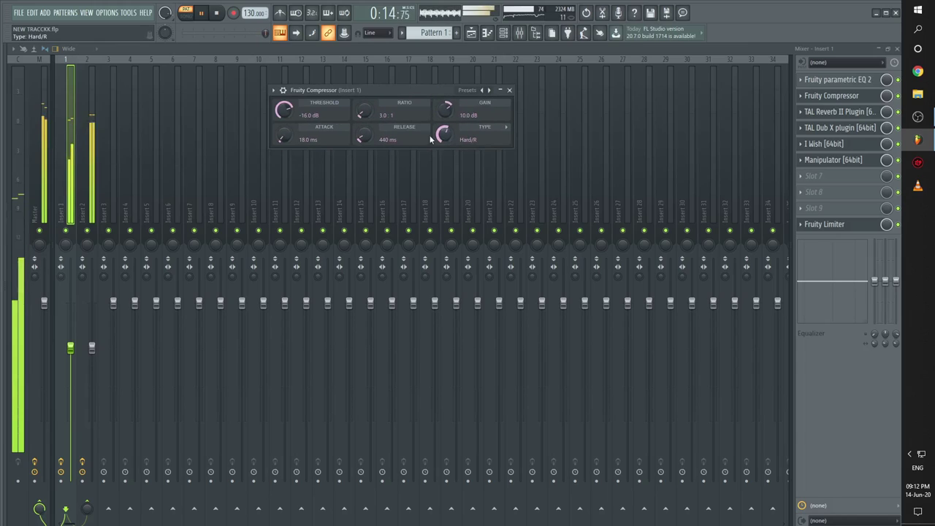
pyautogui.moveTo(494, 114); pyautogui.dragTo(450, 110)
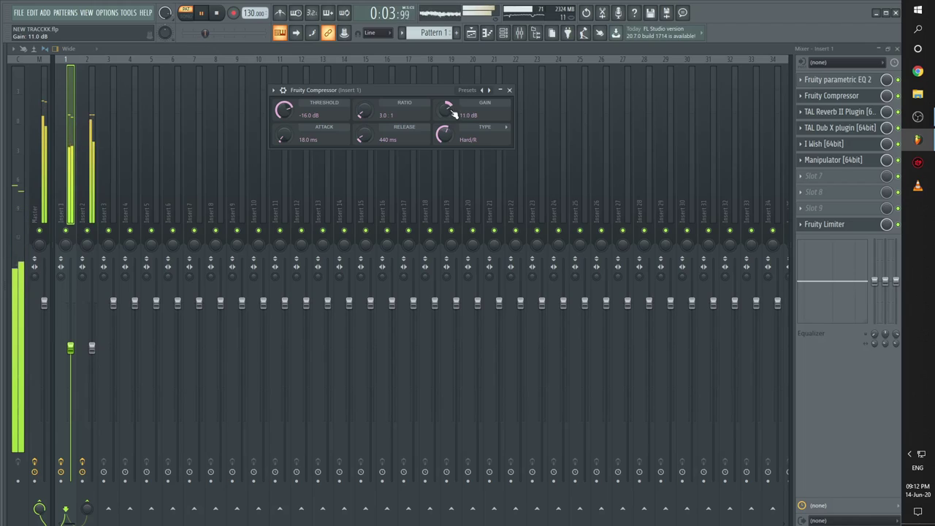
# Step: Disable the I Wish and Manipulator effects on both Insert 1 and Insert 2, and save the project
pyautogui.click(899, 160)
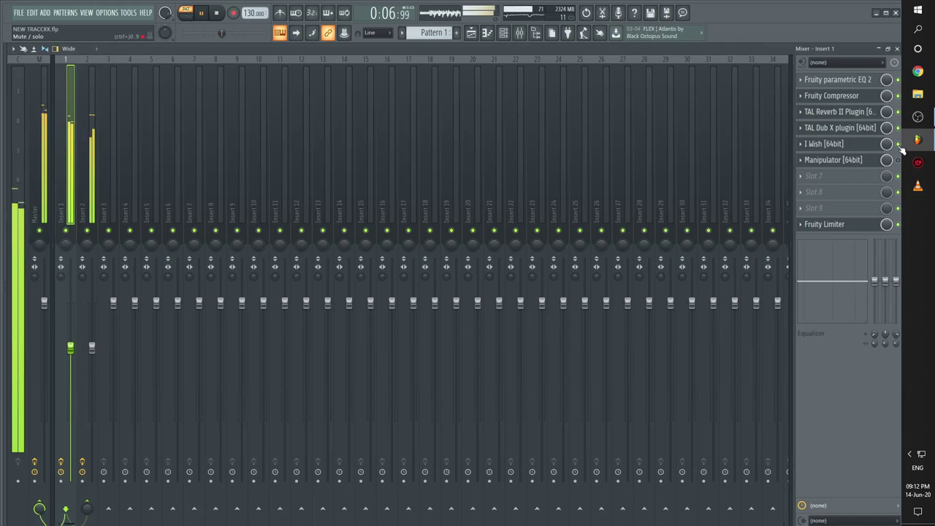
pyautogui.click(90, 129)
pyautogui.click(898, 160)
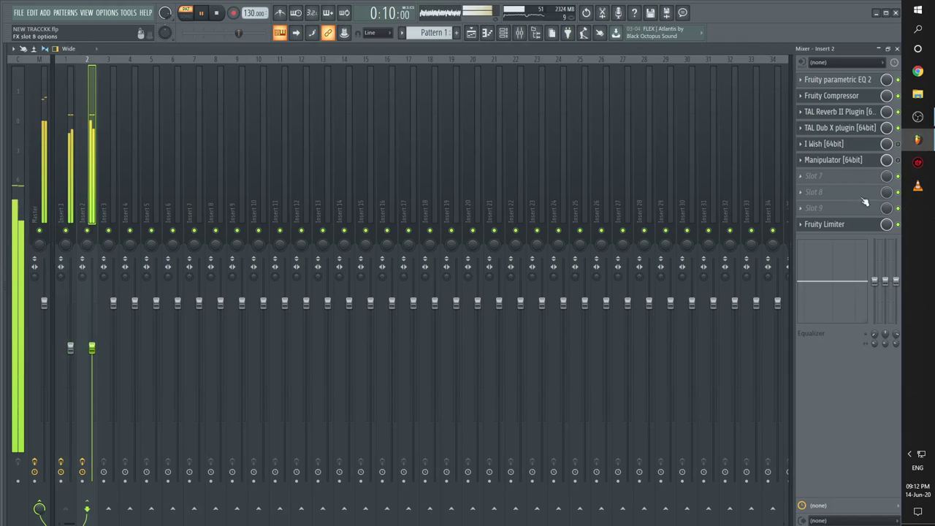
pyautogui.click(19, 13)
pyautogui.click(40, 59)
# Step: Reopen the TAL synth from the channel rack and lower its envelope sustain slightly
pyautogui.click(503, 34)
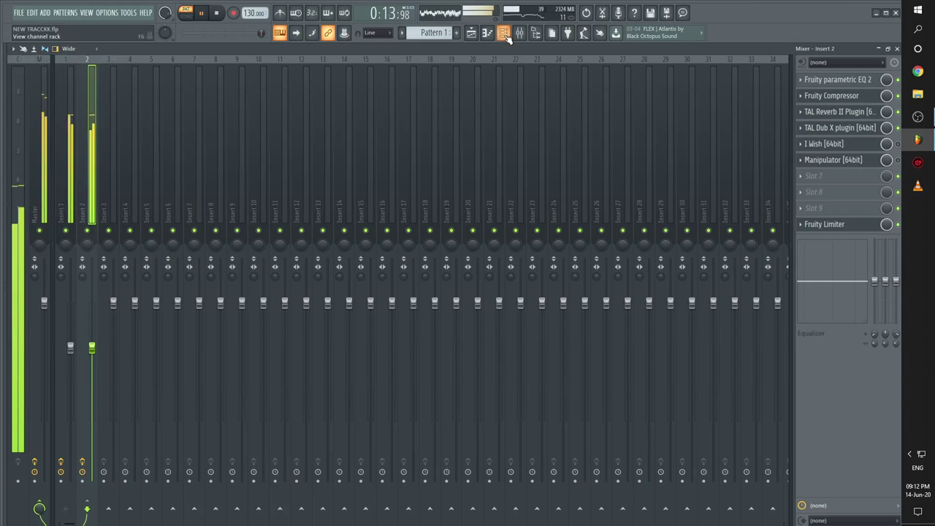
pyautogui.click(307, 89)
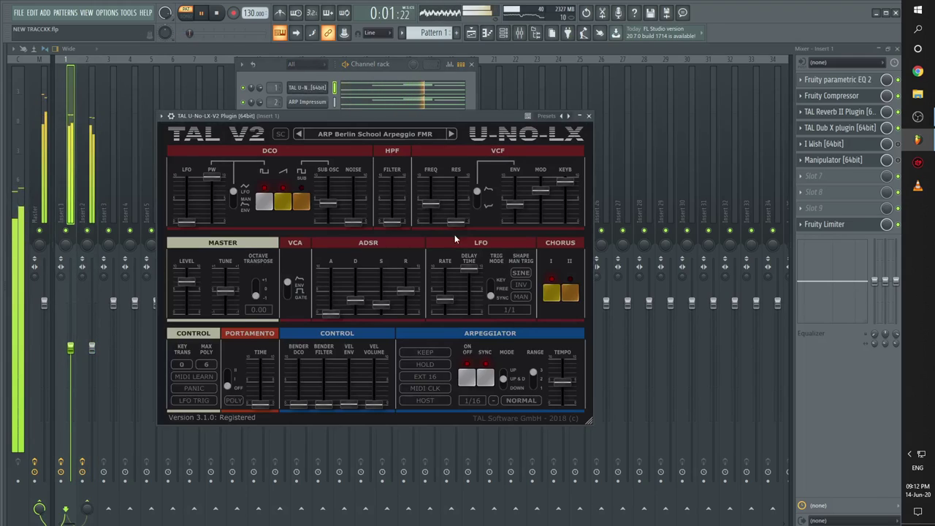
pyautogui.moveTo(381, 304)
pyautogui.mouseDown()
pyautogui.moveTo(353, 298)
pyautogui.moveTo(386, 310)
pyautogui.mouseUp()
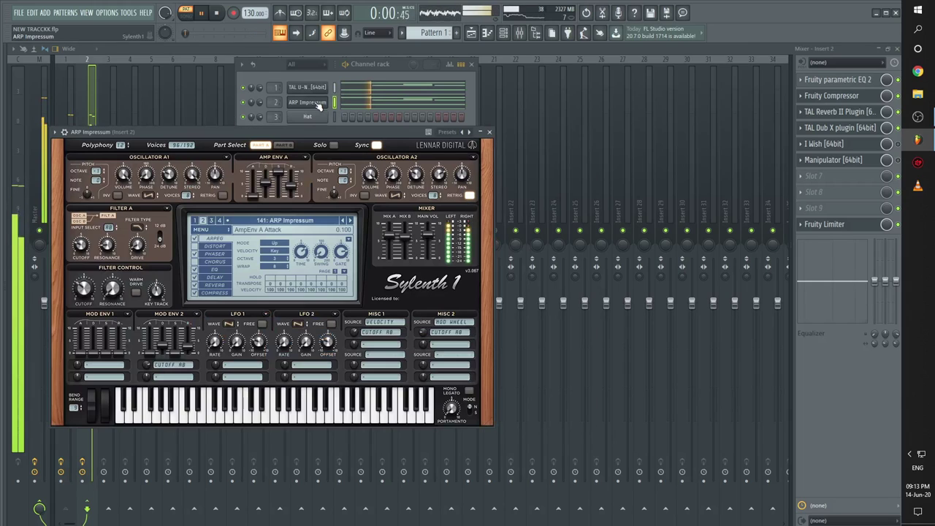
# Step: Set the ARP Impressum synth's filter control cutoff to 3.483 and its phaser dry/wet to 22.17%
pyautogui.moveTo(82, 247); pyautogui.dragTo(91, 243)
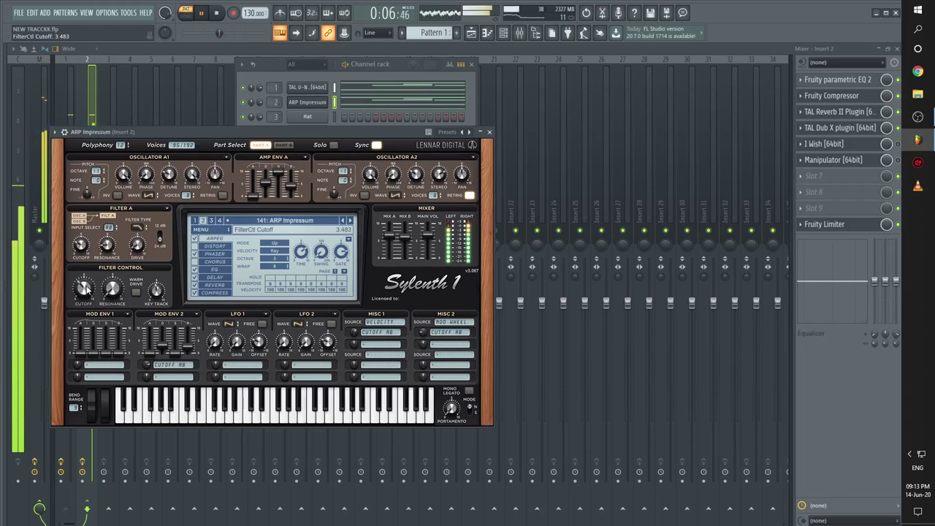
pyautogui.click(223, 247)
pyautogui.click(222, 254)
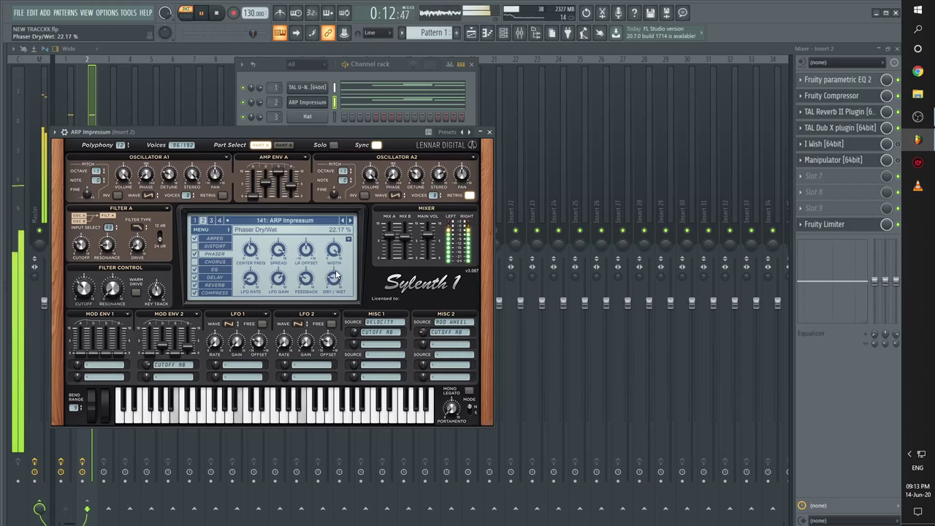
# Step: Set the ARP Impressum synth's phaser dry/wet to 18.17% and its reverb dry/wet to 38.12%
pyautogui.moveTo(335, 275); pyautogui.dragTo(334, 277)
pyautogui.click(215, 271)
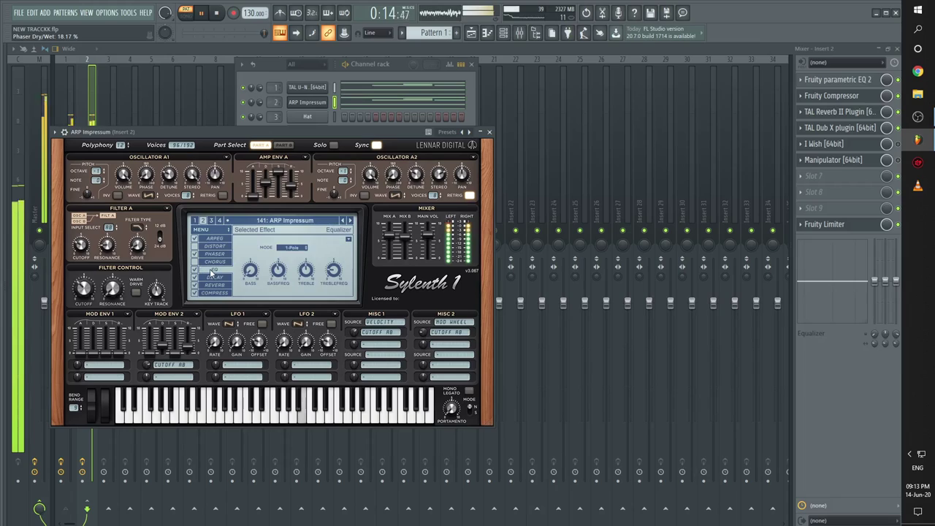
pyautogui.click(214, 278)
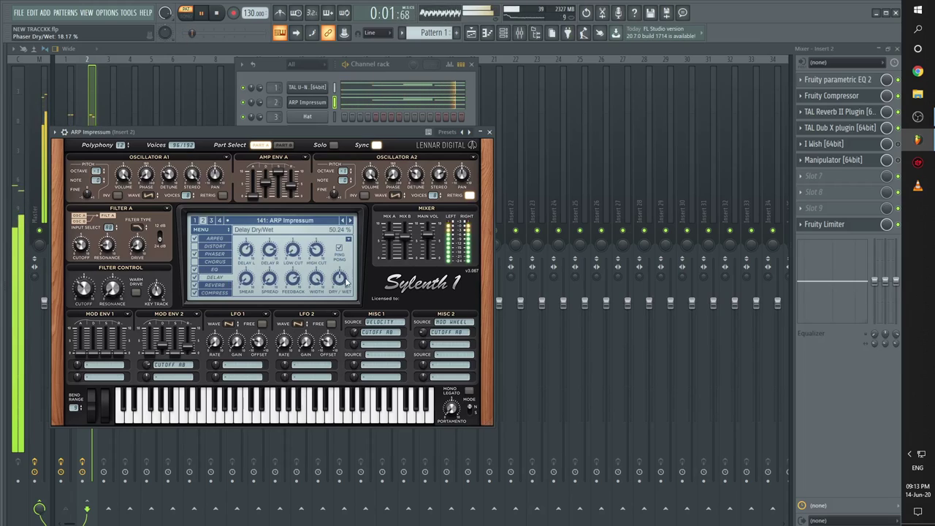
pyautogui.click(227, 286)
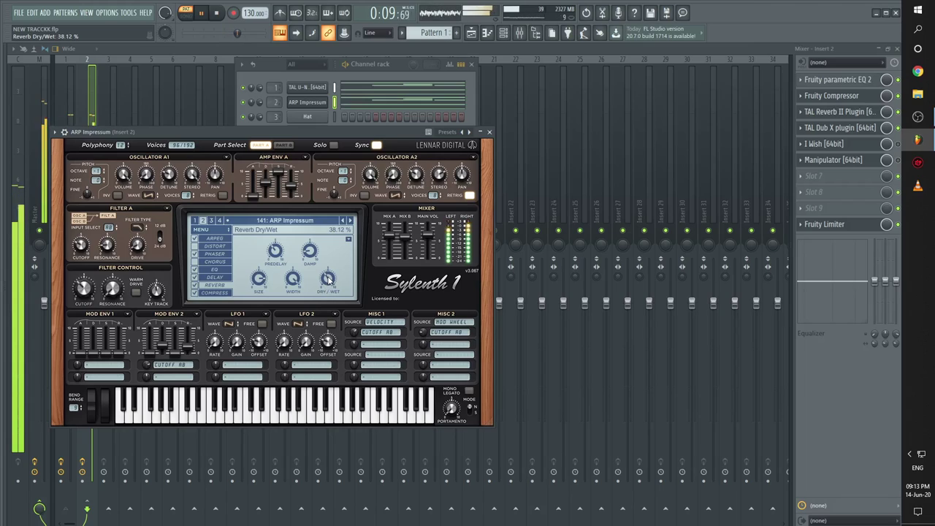
# Step: Set the synth's compressor release to 45.68 ms and Filter A drive to 1.062, and adjust amp envelope A's release
pyautogui.click(219, 292)
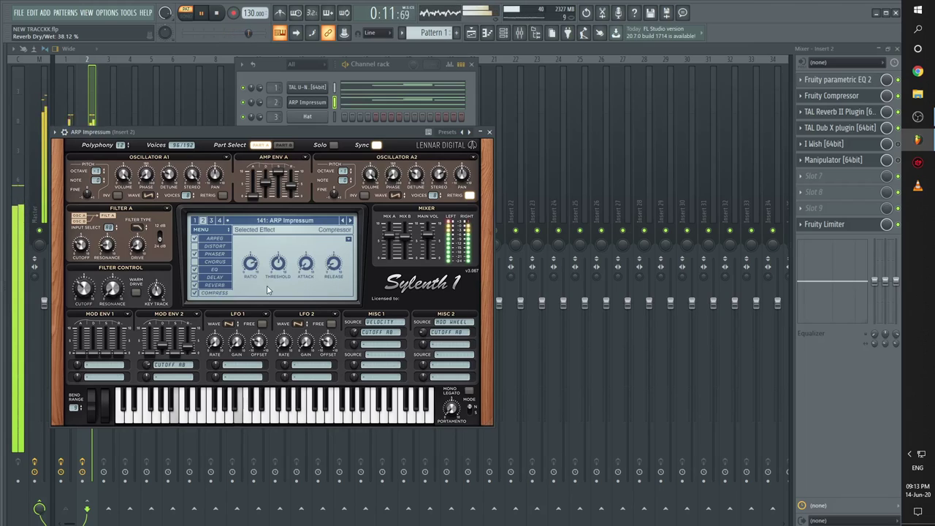
pyautogui.moveTo(345, 272)
pyautogui.mouseDown()
pyautogui.moveTo(340, 260)
pyautogui.moveTo(338, 270)
pyautogui.mouseUp()
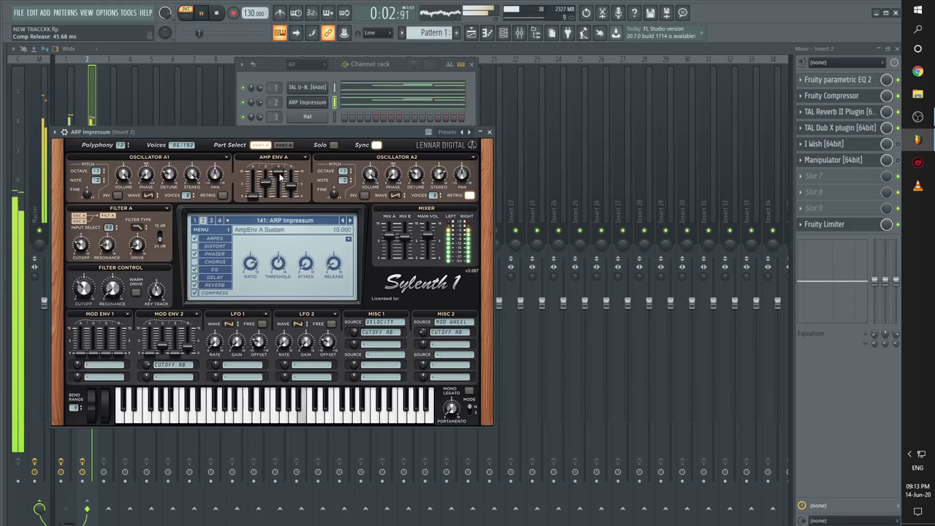
pyautogui.moveTo(292, 188); pyautogui.dragTo(297, 180)
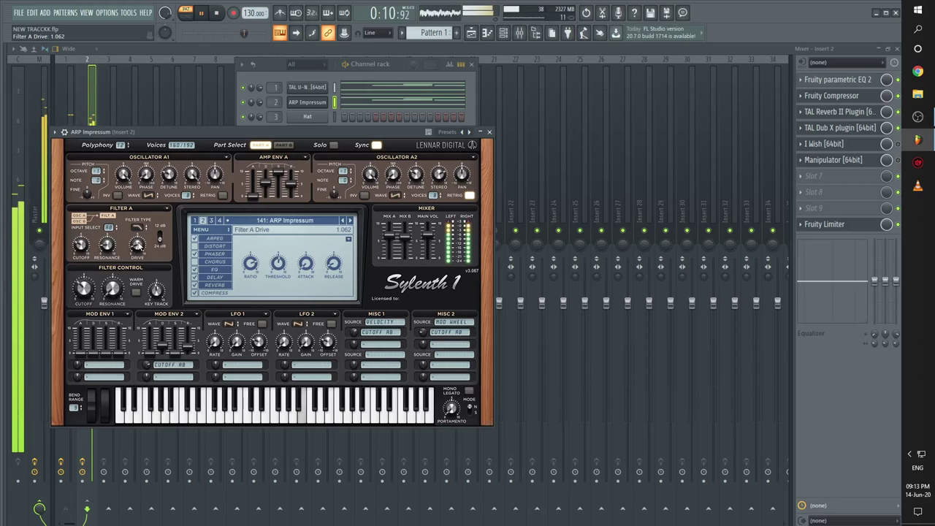
# Step: Save the project and re-enable the I Wish and Manipulator effects on Insert 2 and Insert 1
pyautogui.click(18, 13)
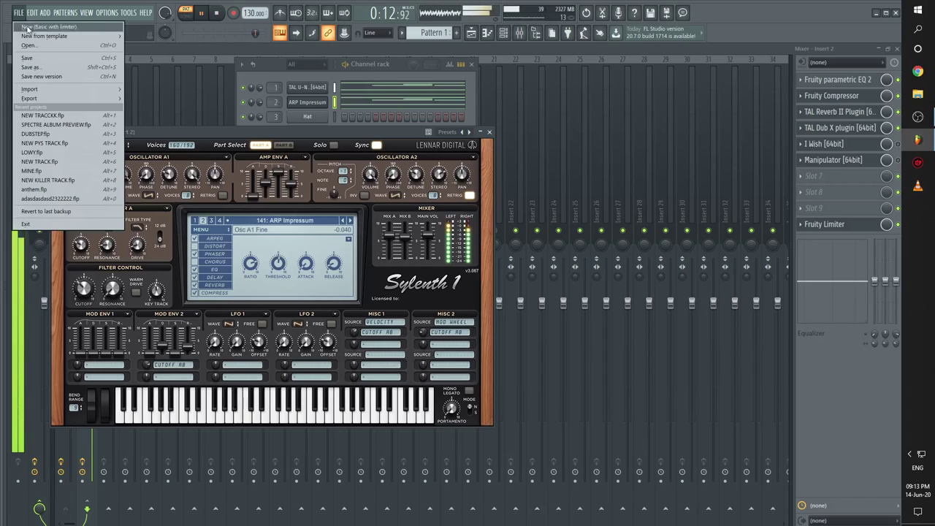
pyautogui.click(41, 60)
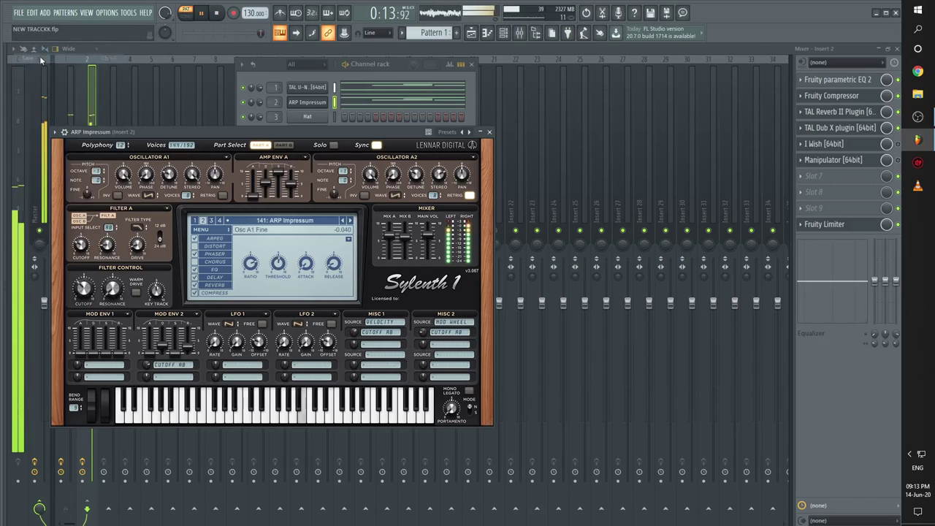
pyautogui.click(898, 144)
pyautogui.click(898, 160)
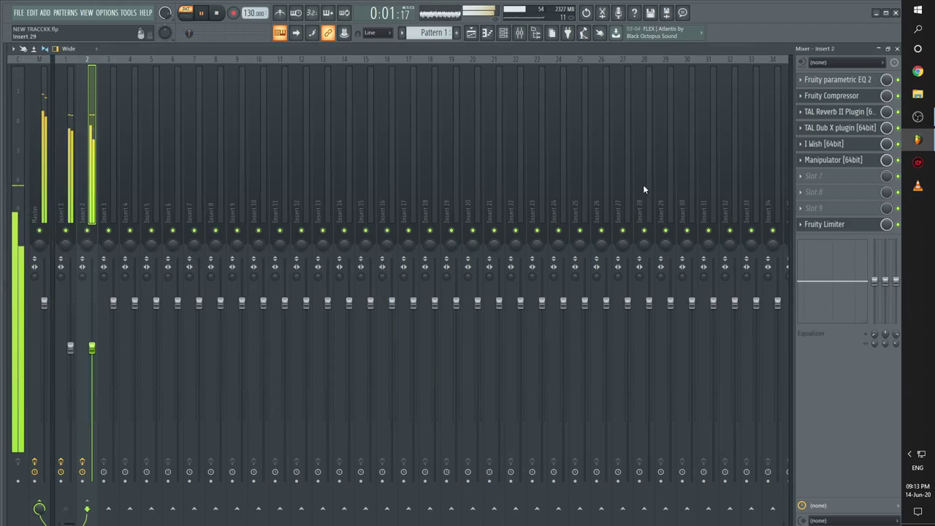
pyautogui.click(69, 128)
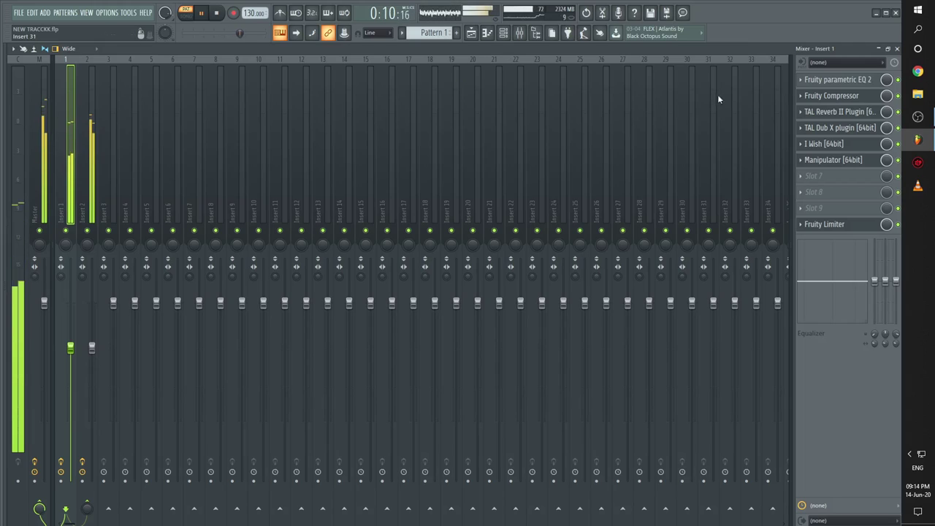
# Step: In Insert 1's Manipulator, set stereo to 0.34, smear to 0.14 and dry/wet to 40%, adjust the detune, and close the plugin
pyautogui.click(837, 162)
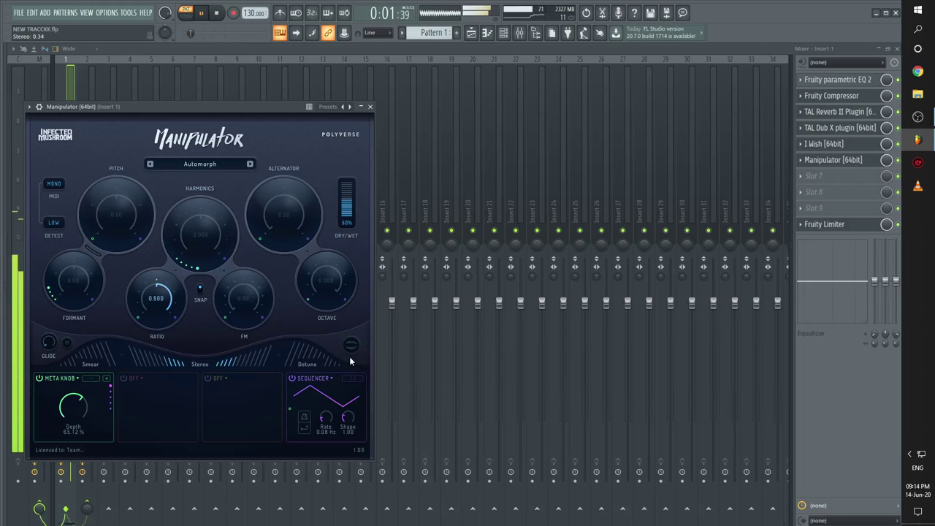
pyautogui.moveTo(323, 363); pyautogui.dragTo(325, 364)
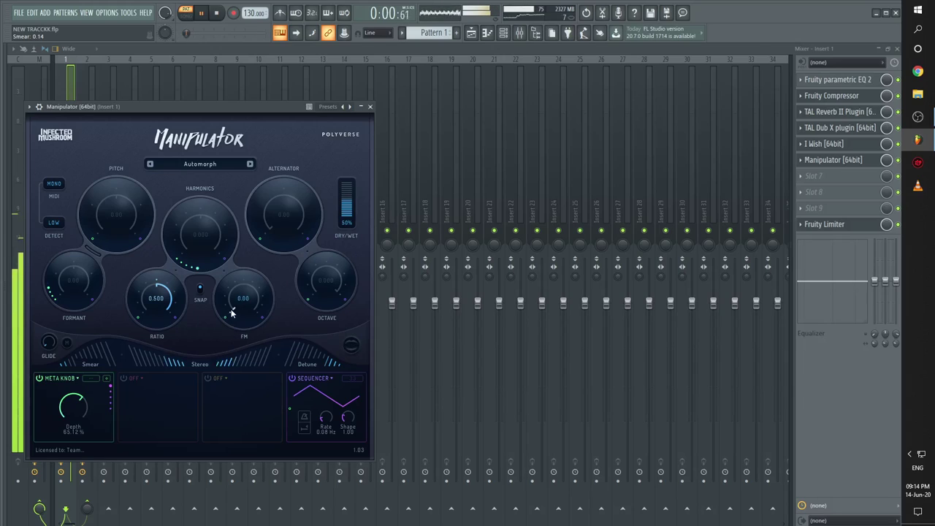
pyautogui.moveTo(348, 203); pyautogui.dragTo(349, 208)
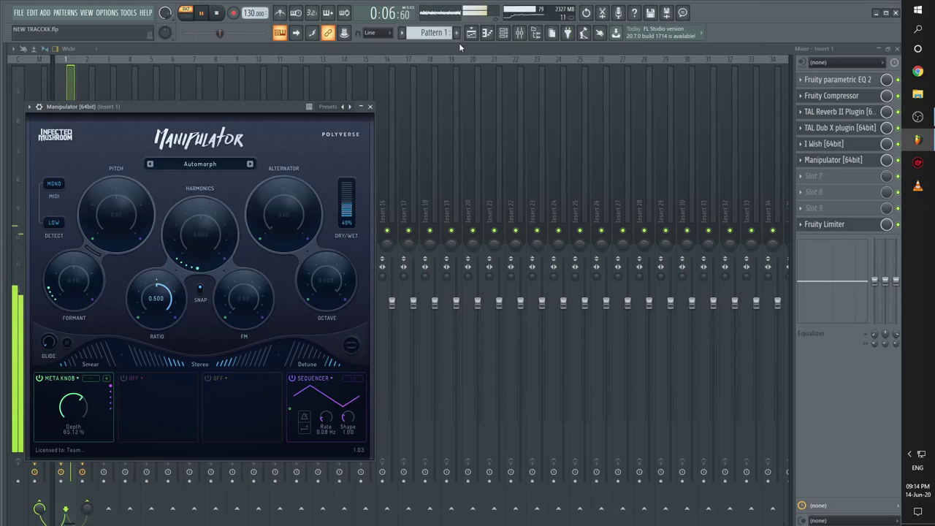
pyautogui.click(371, 107)
# Step: Raise Insert 1's volume fader slightly and stop the pattern playback
pyautogui.moveTo(71, 348); pyautogui.dragTo(70, 337)
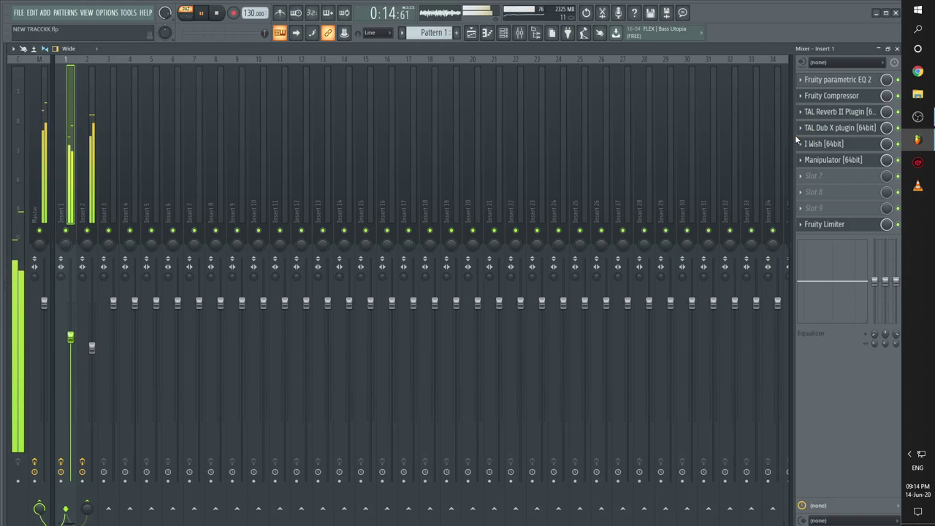
pyautogui.press('space')
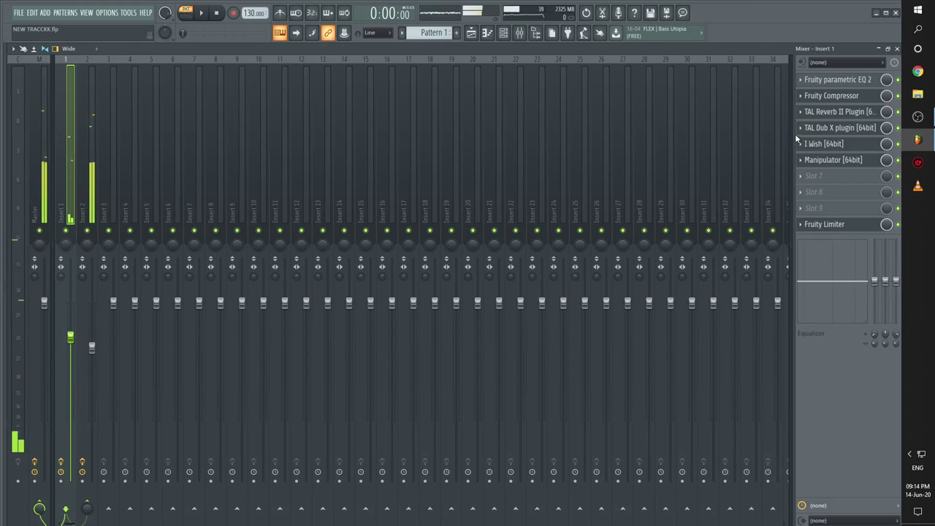